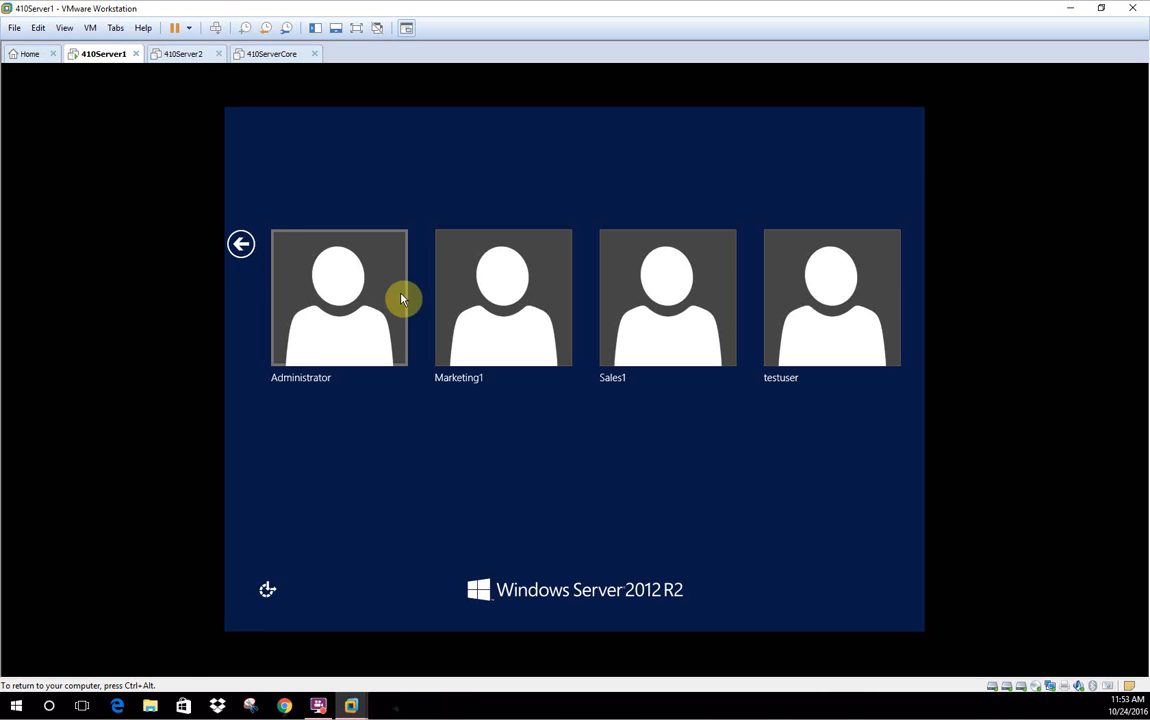
Sign in to the 410Server1 VM as Administrator with the account password
click(322, 334)
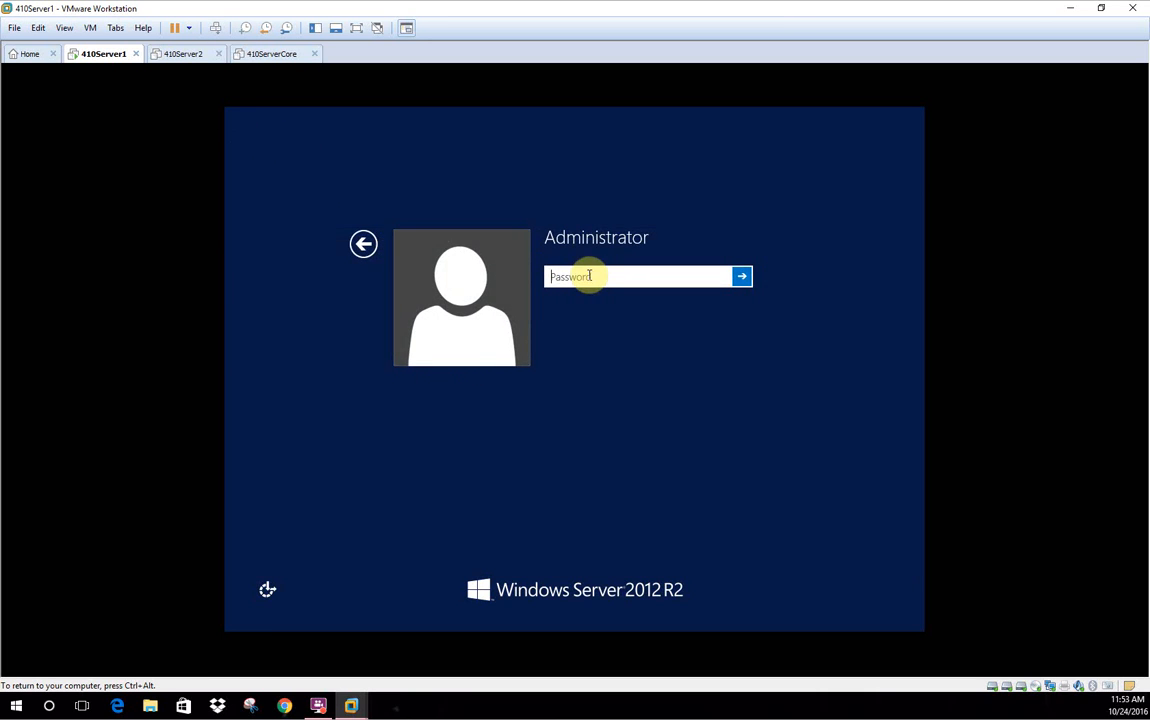
text(••••••••)
key(Return)
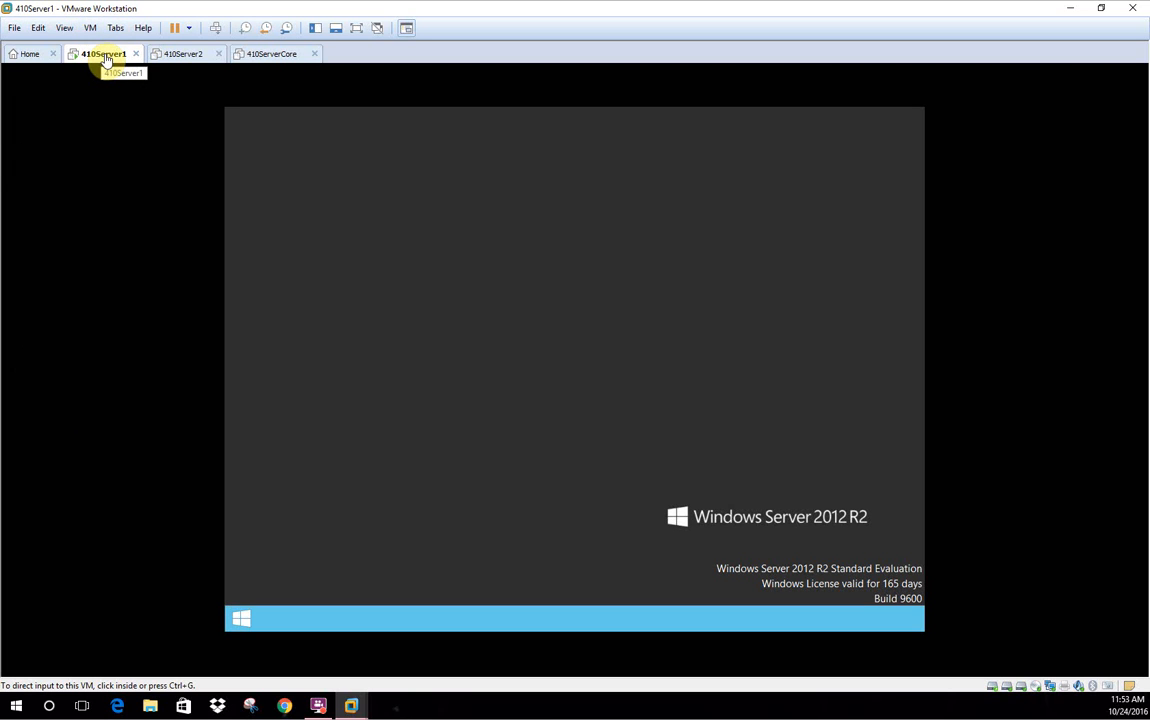
Let the desktop load, then minimize Server Manager from its Dashboard
click(334, 223)
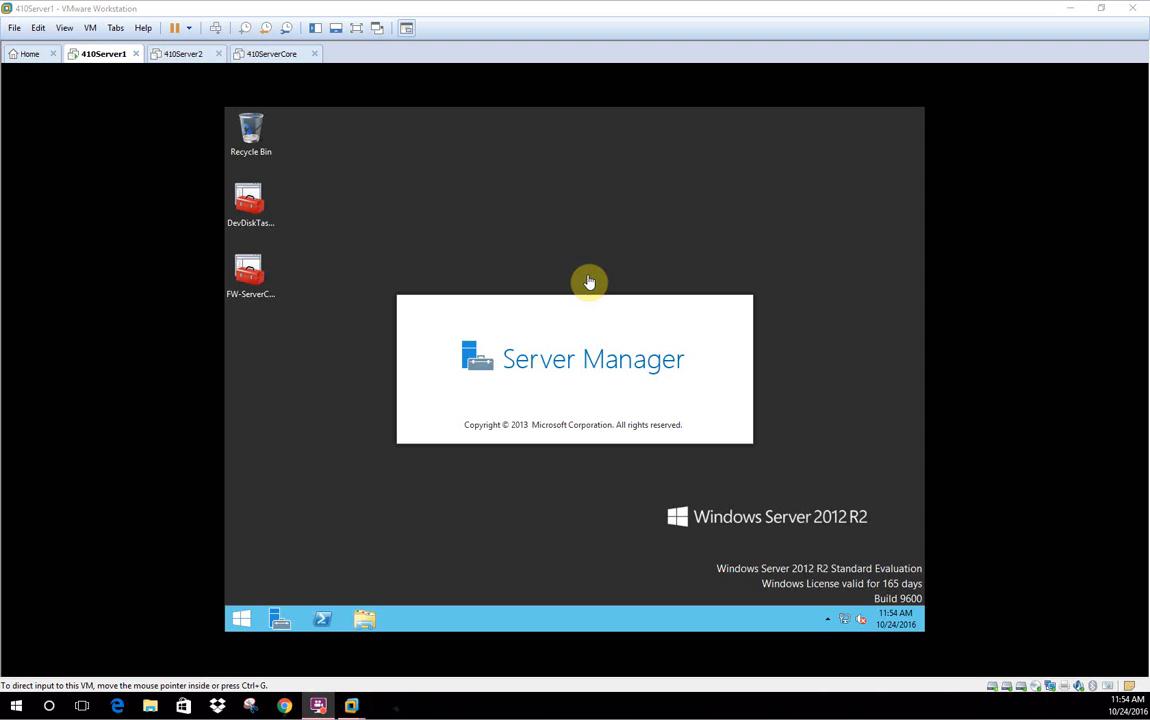
click(243, 619)
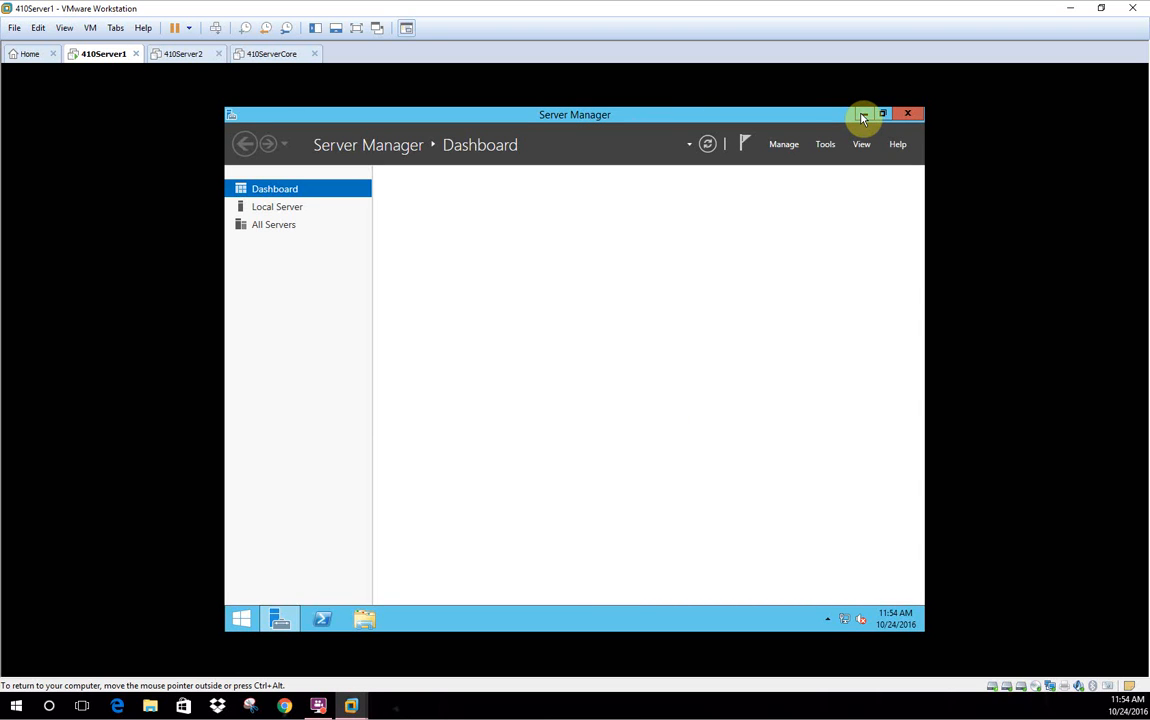
click(863, 116)
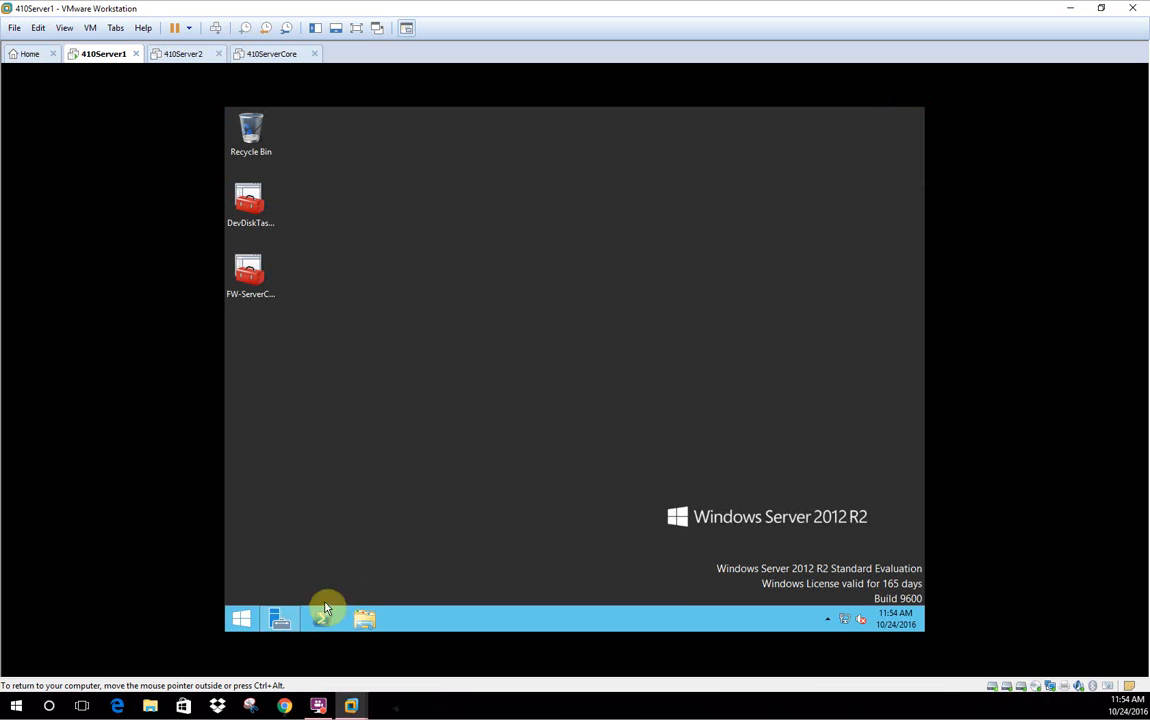
Open Computer Management and list the accounts under Local Users and Groups > Users
right_click(240, 624)
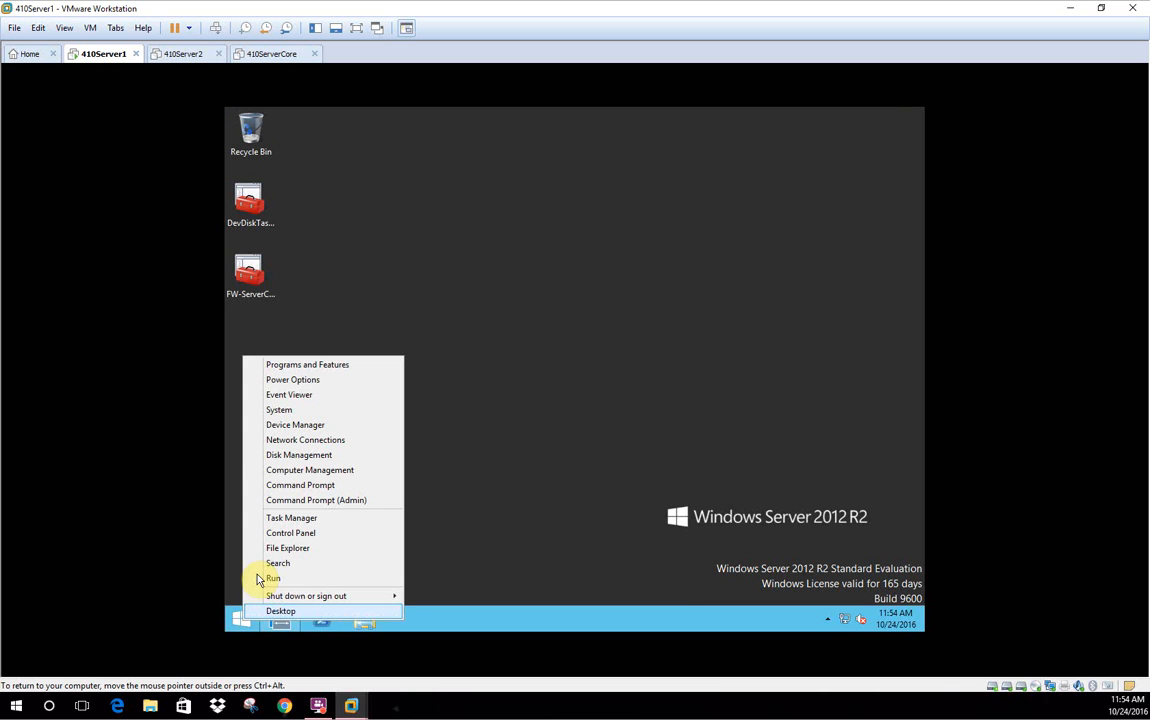
click(310, 471)
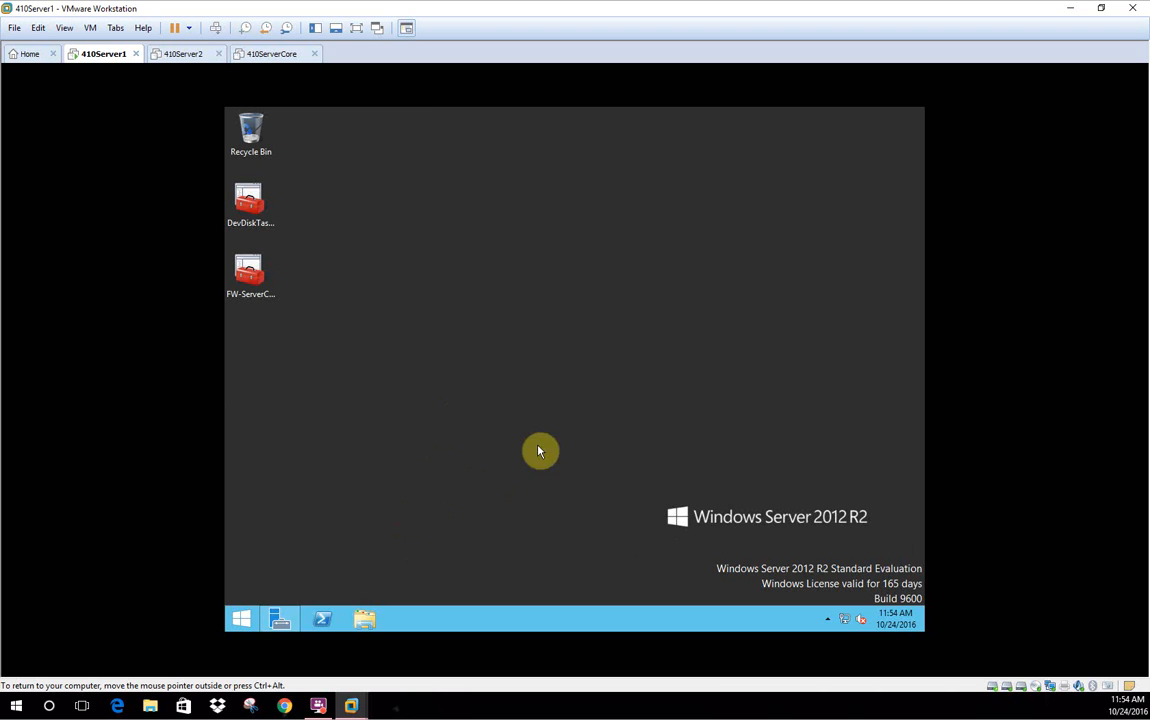
right_click(238, 619)
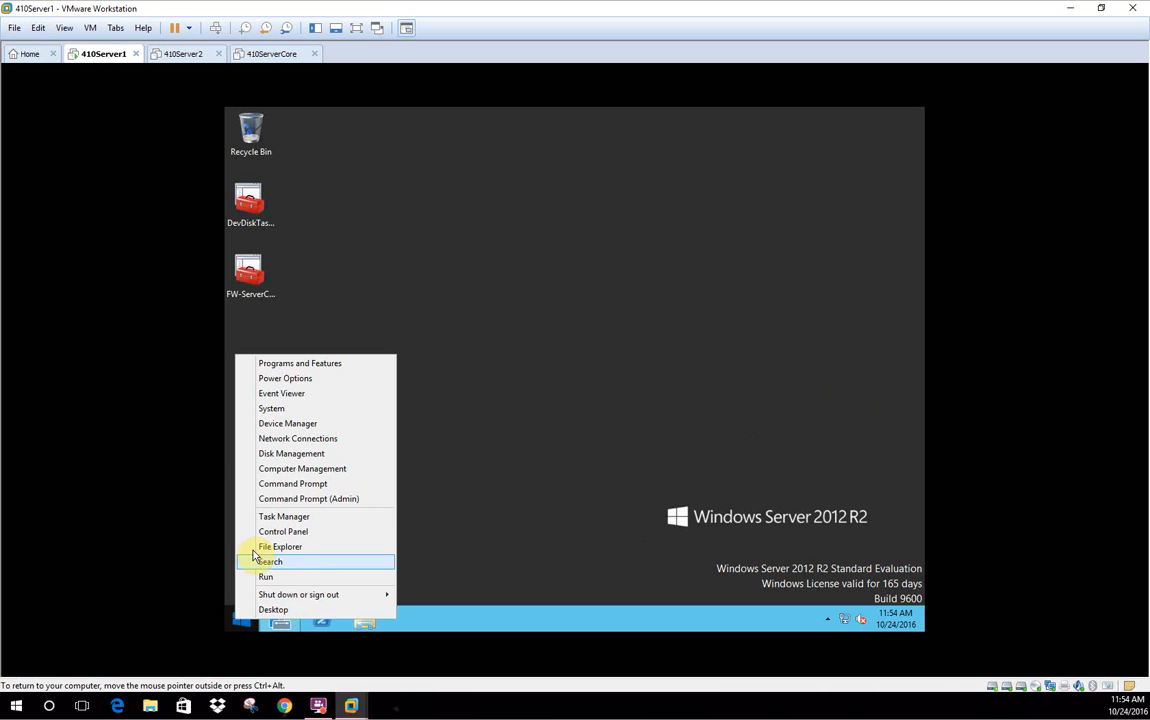
click(299, 470)
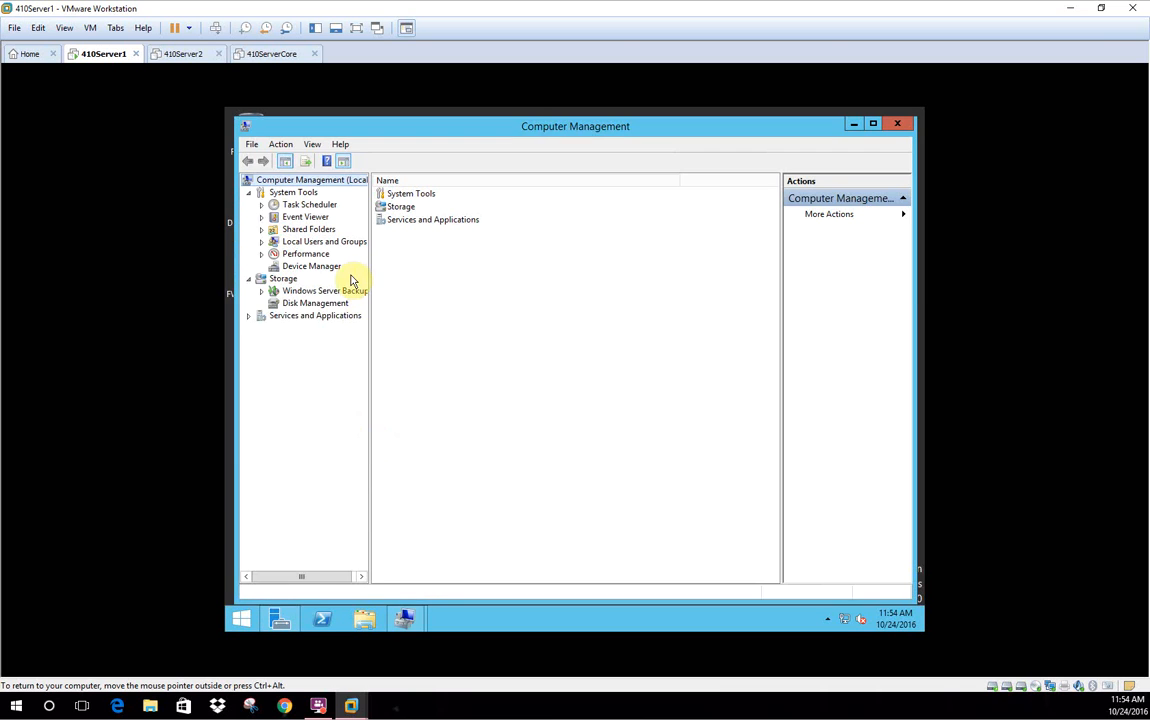
click(324, 243)
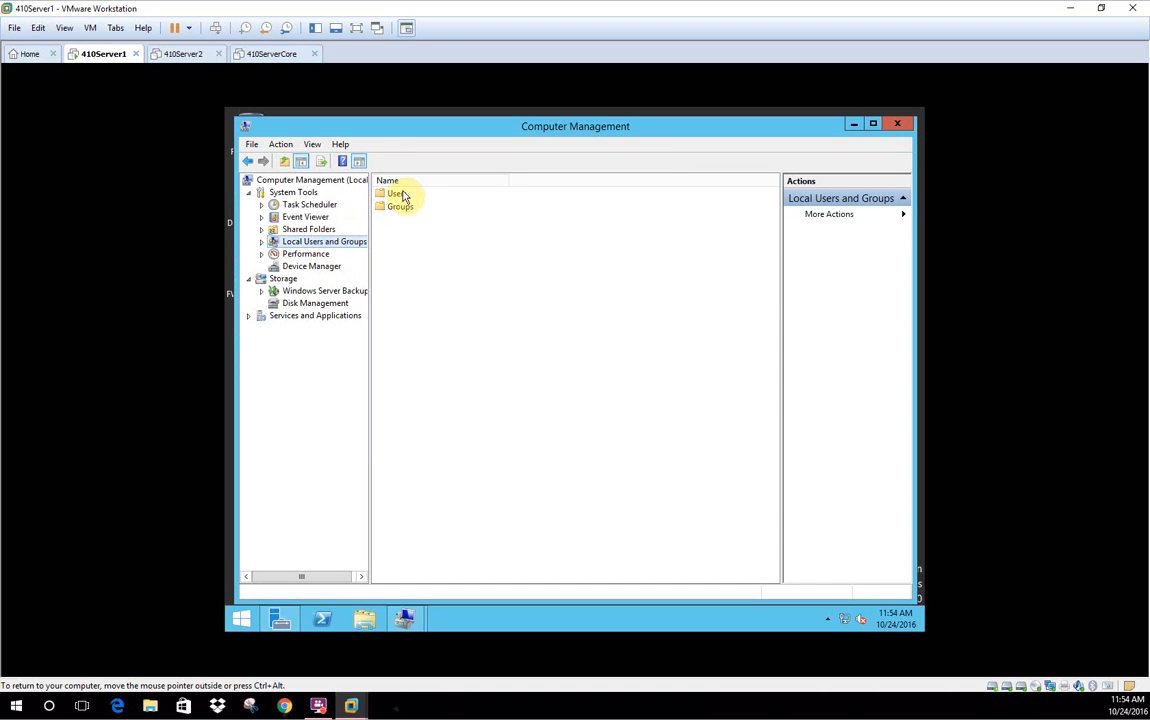
click(261, 242)
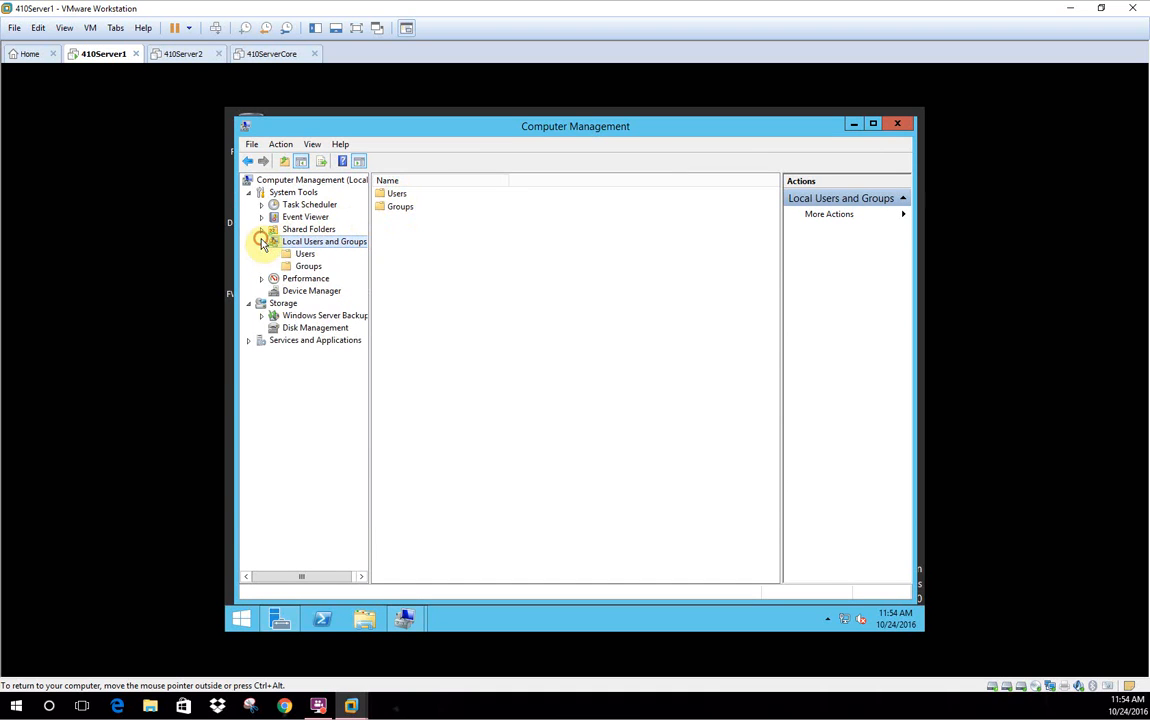
click(304, 255)
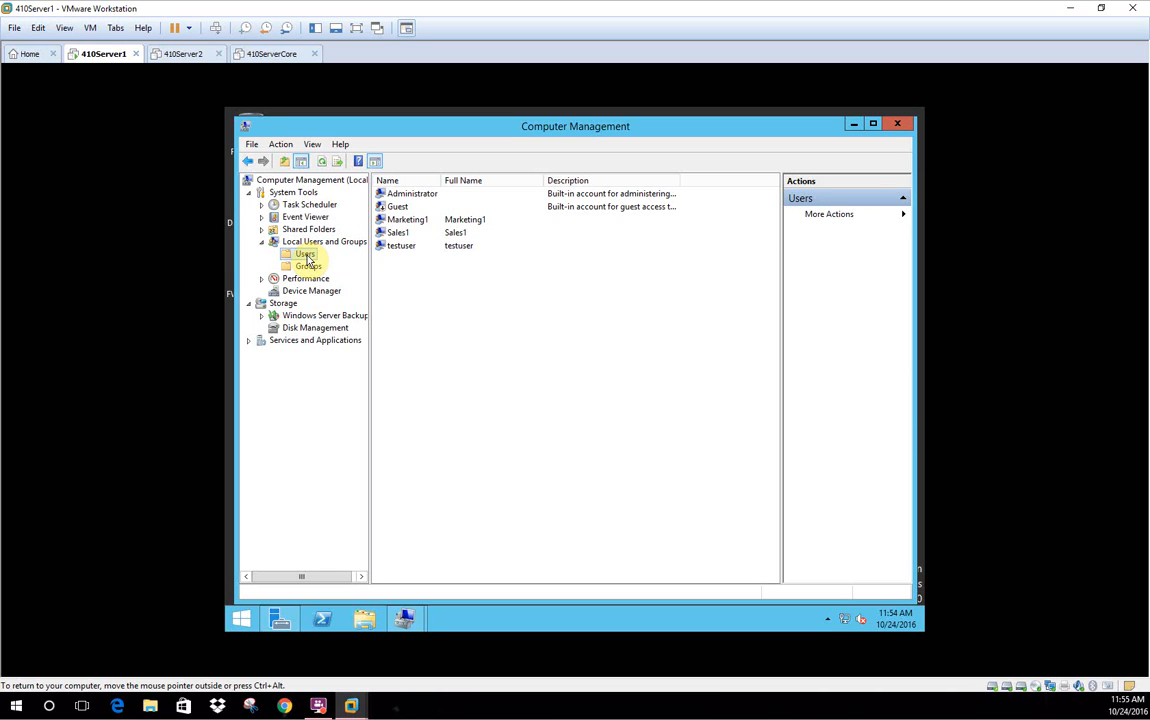
Start a new local user Sales2 with a password, clearing must-change and ticking Password never expires
right_click(306, 258)
click(336, 270)
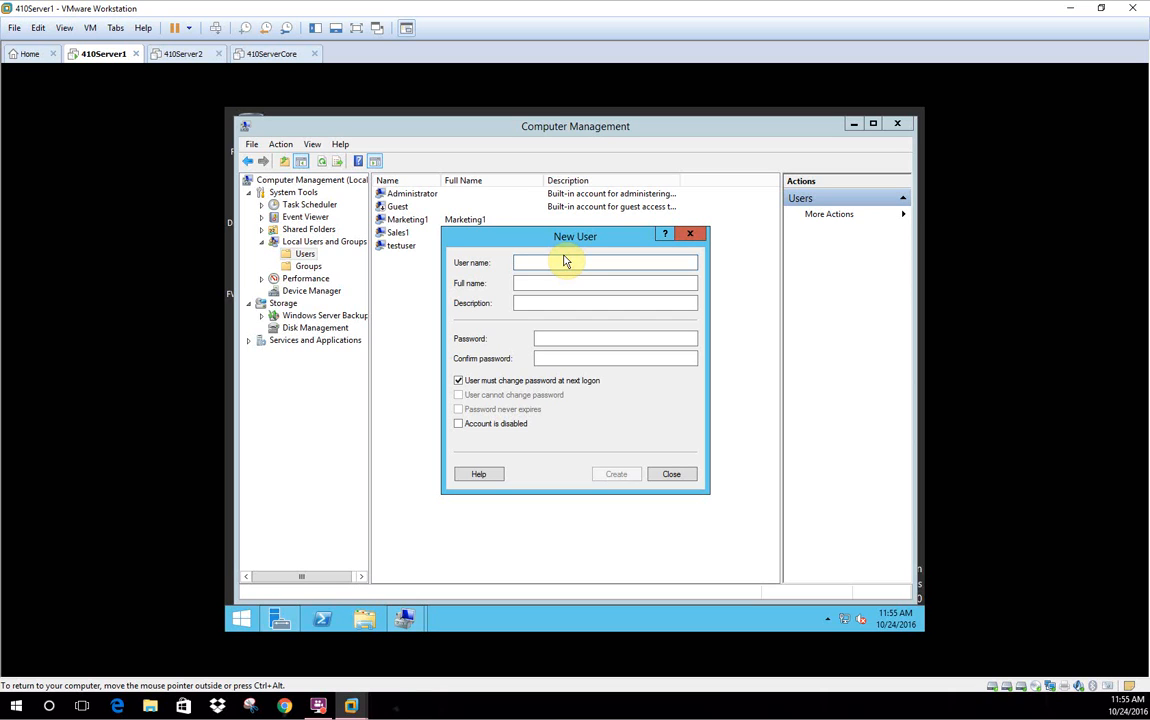
text(Sales2)
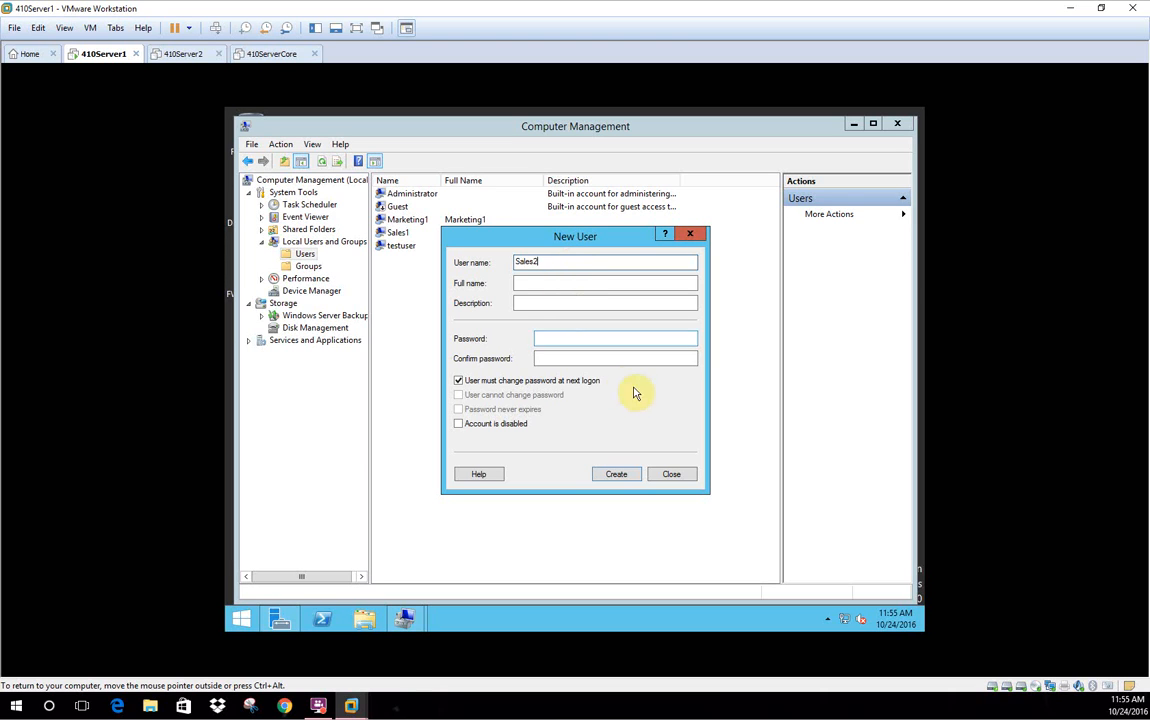
click(555, 339)
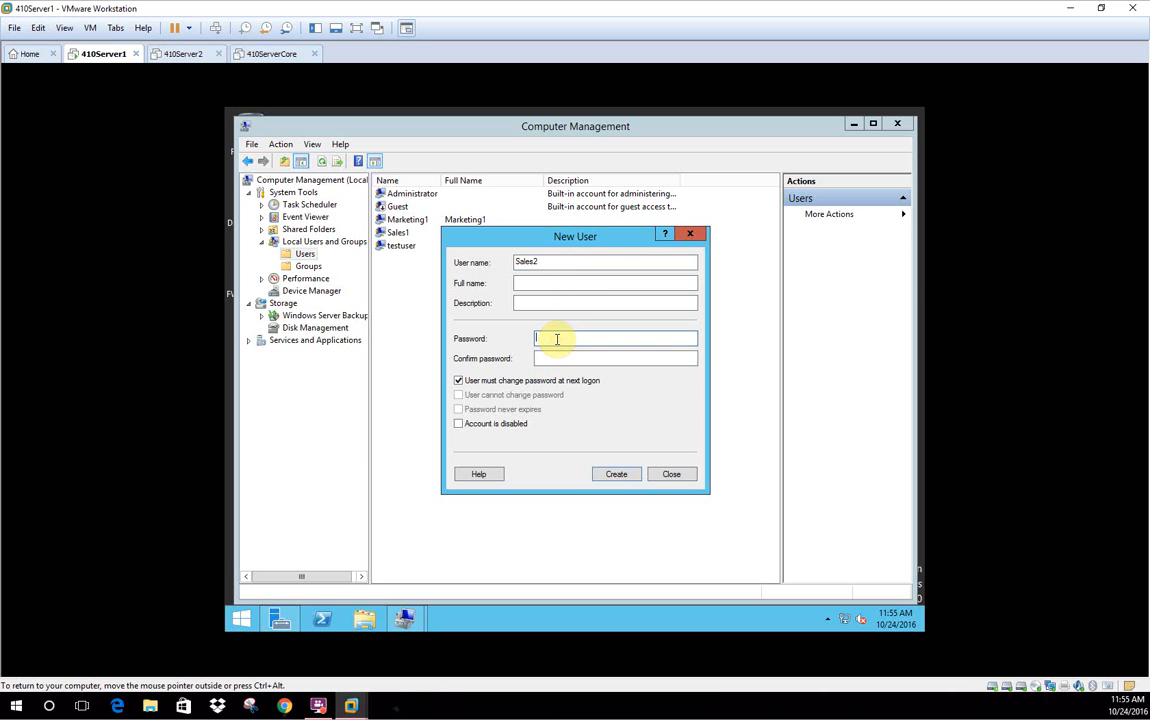
text(P)
key(BackSpace)
text(Pa$$w0rd01)
click(457, 380)
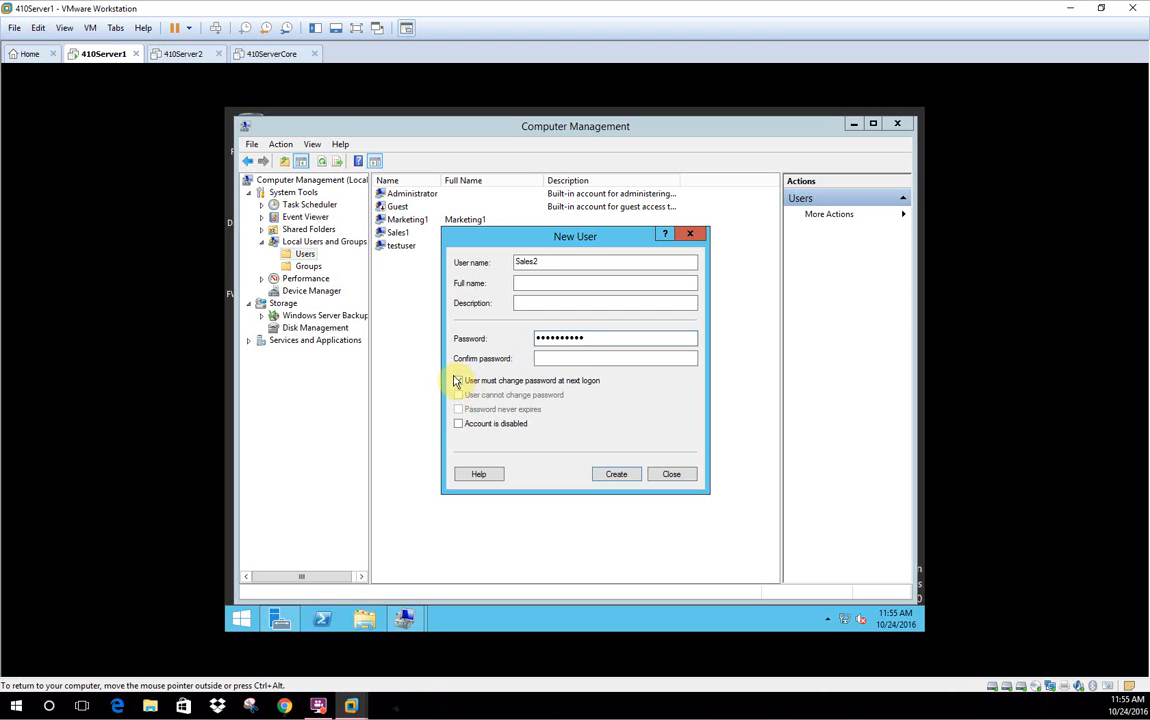
click(459, 410)
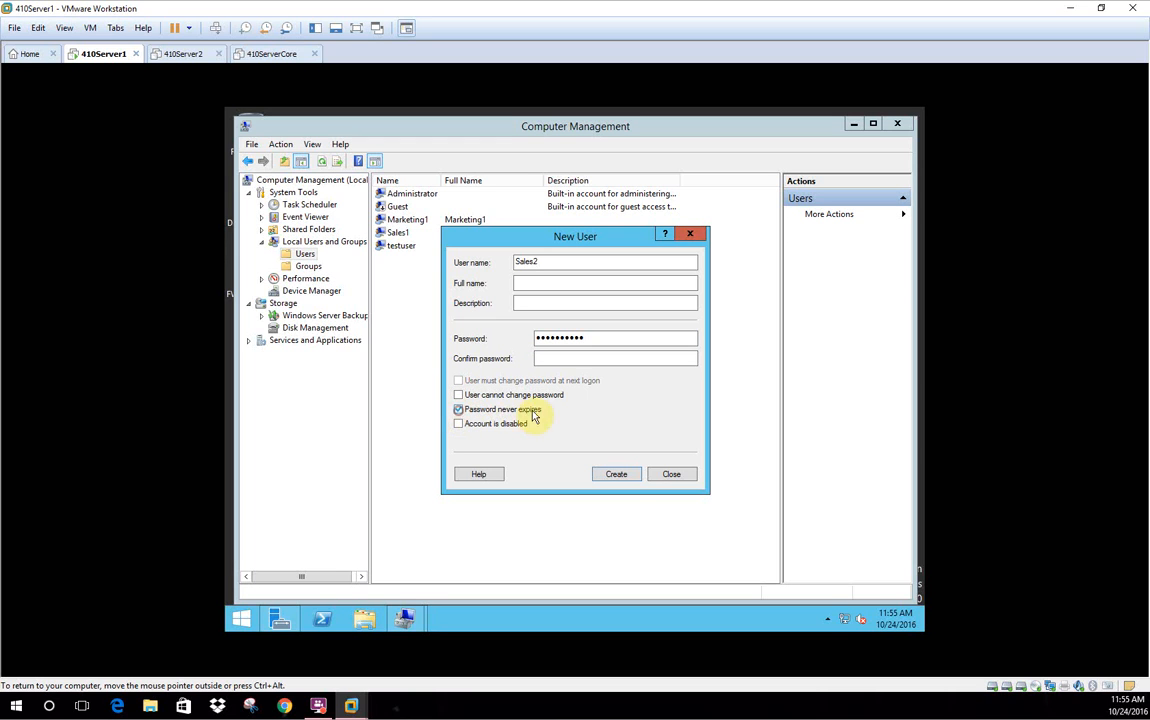
click(616, 474)
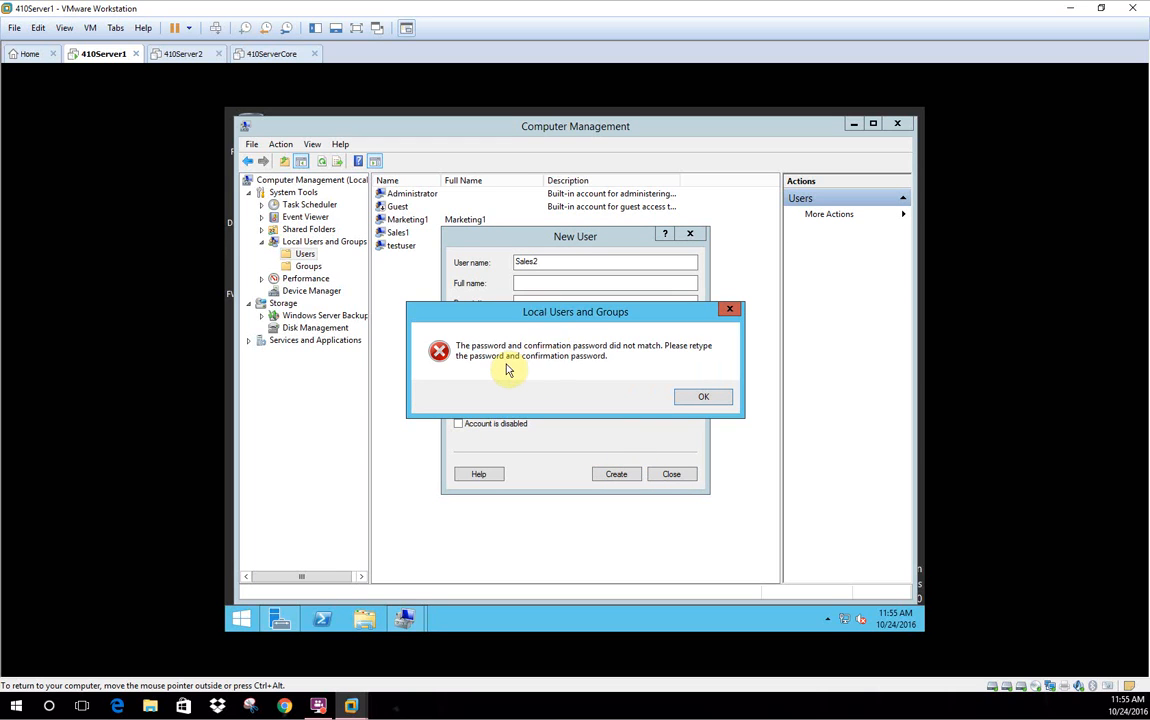
Re-enter matching password and confirmation, create Sales2, and close the New User form
click(693, 396)
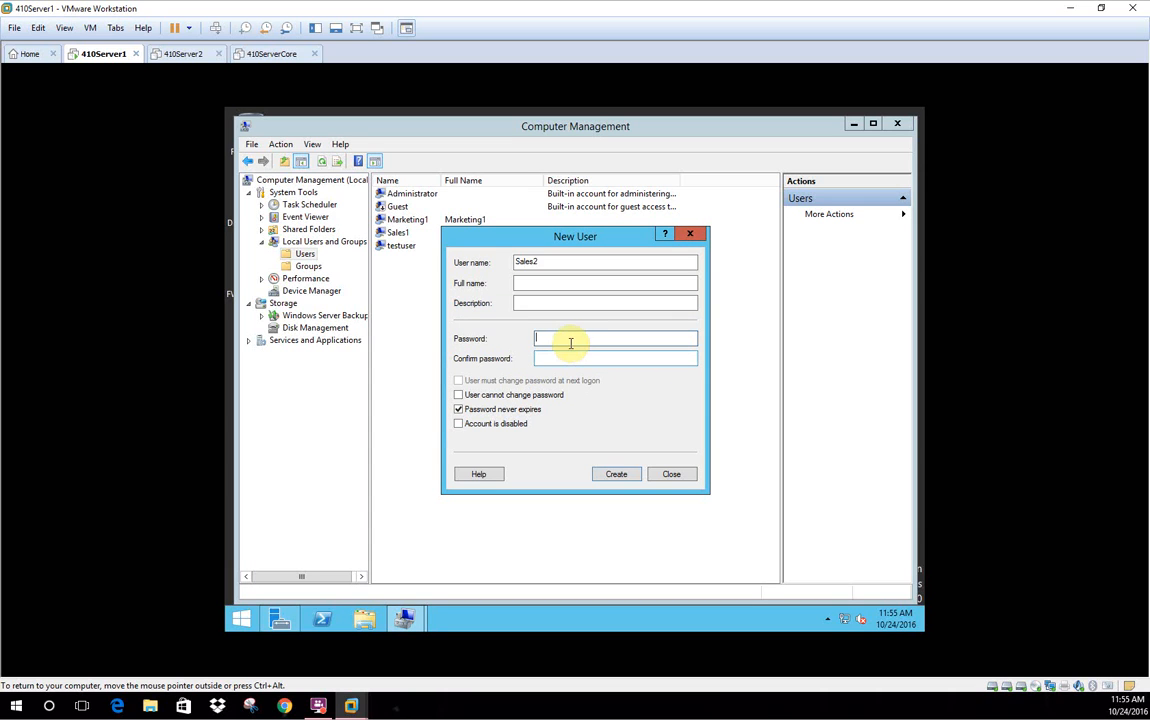
text(••••••••••)
key(Tab)
text(••••••••)
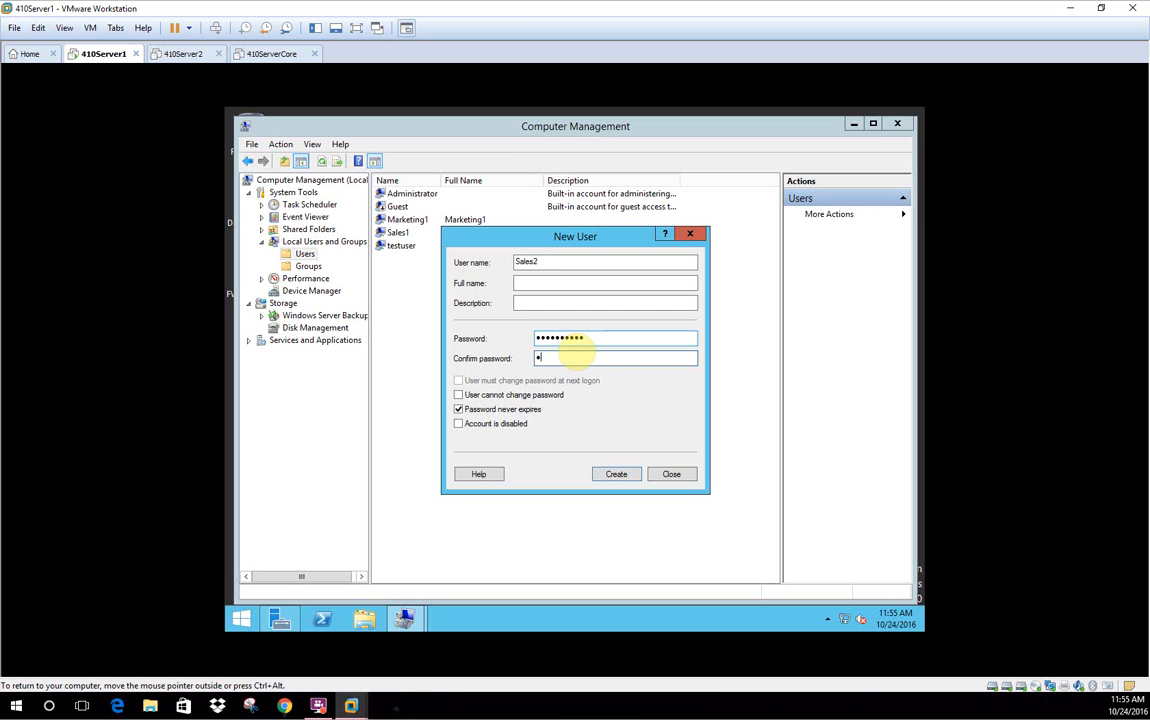
text(••)
click(617, 475)
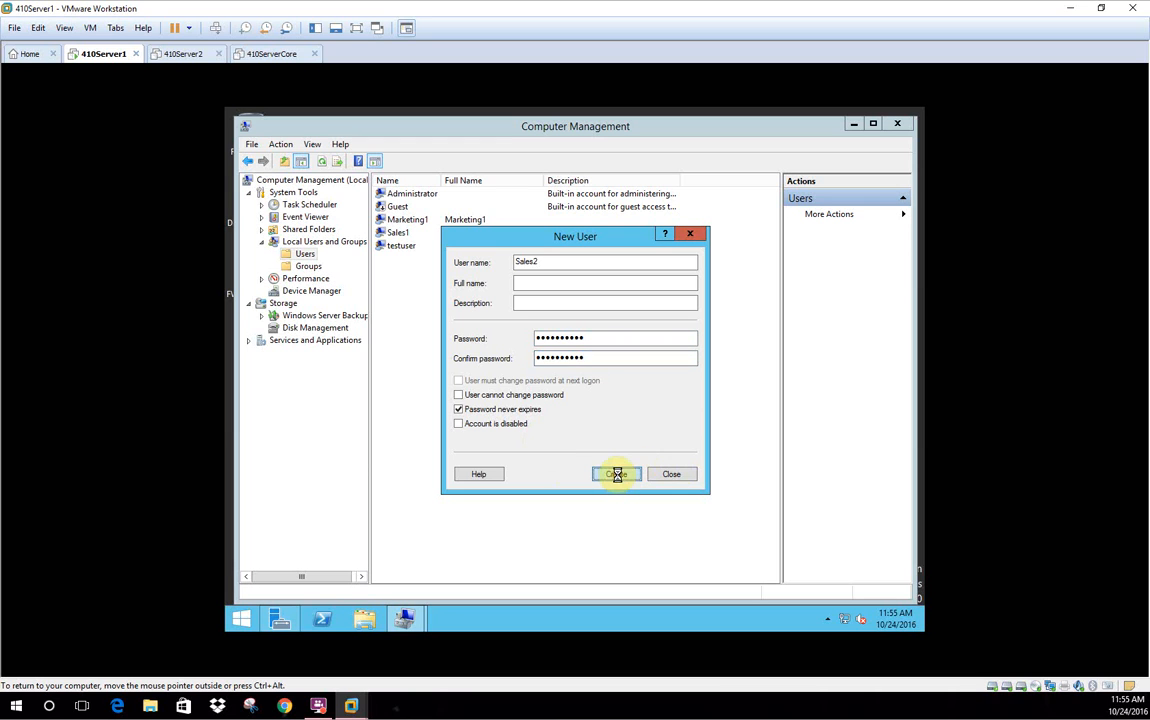
click(689, 233)
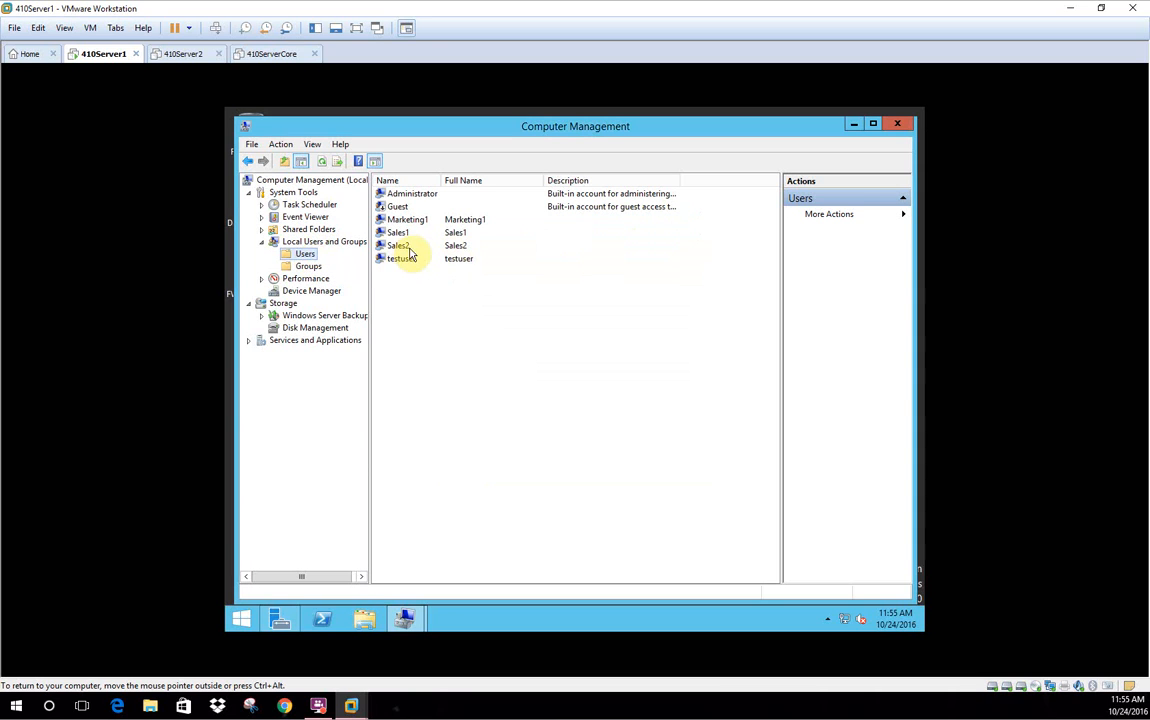
Add Sales2 to the Sales-G group from its Member Of properties
click(405, 253)
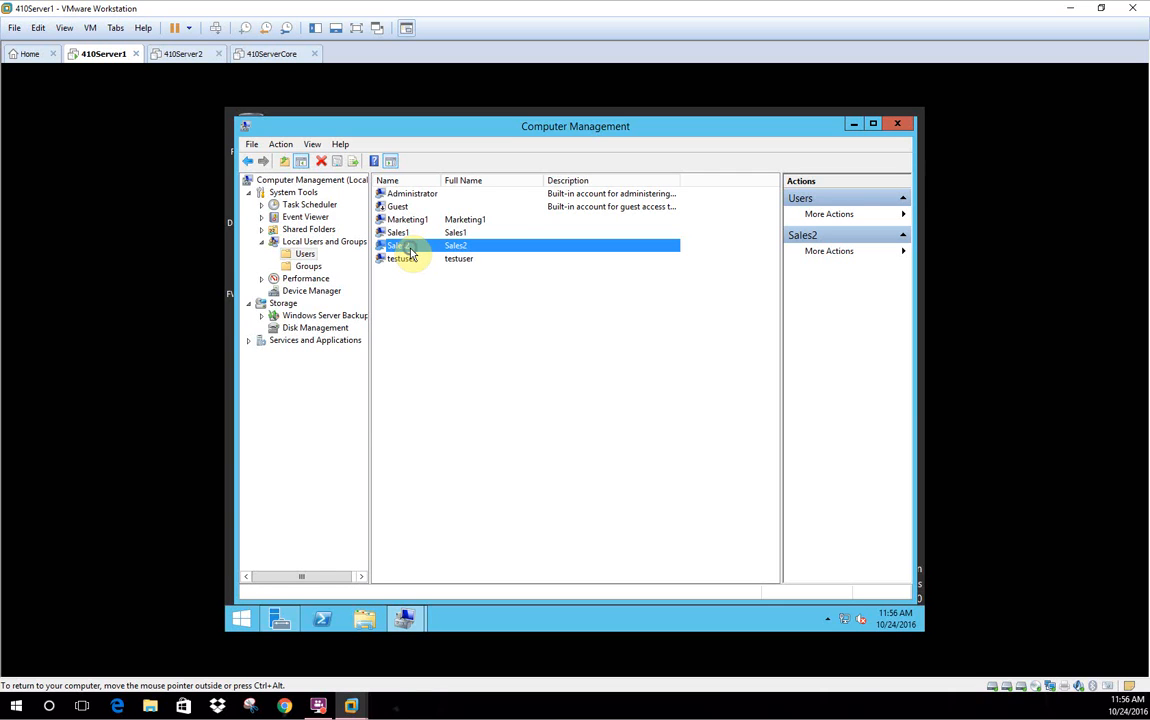
right_click(410, 254)
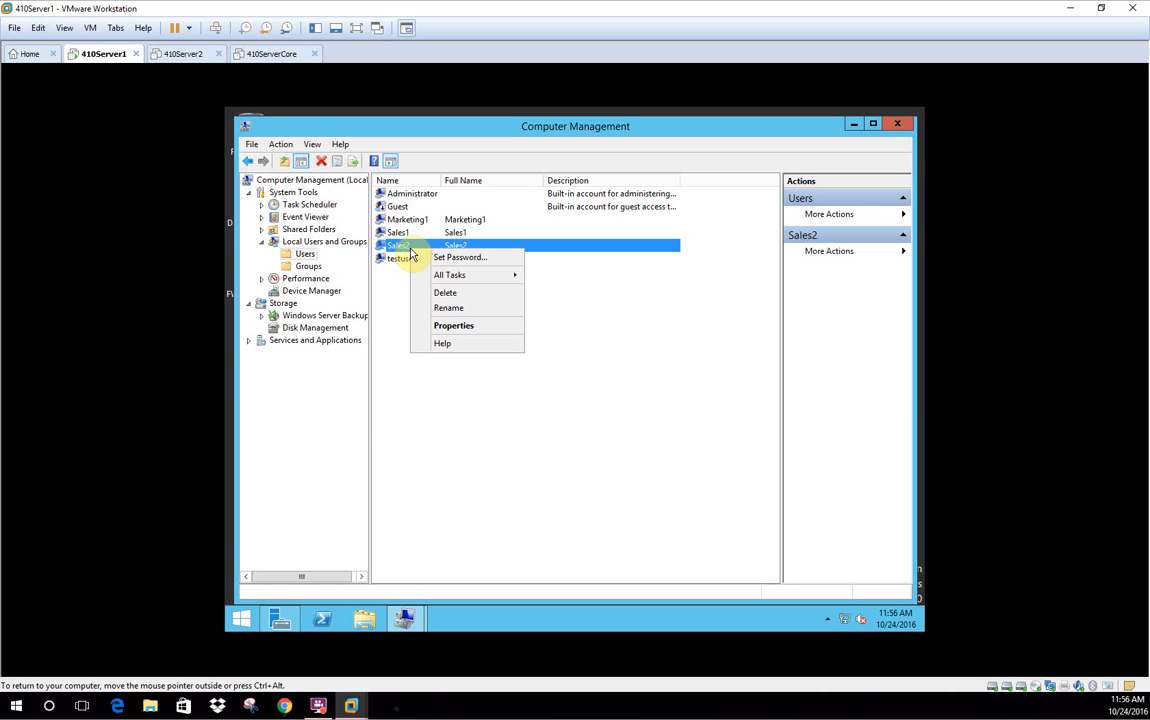
click(454, 325)
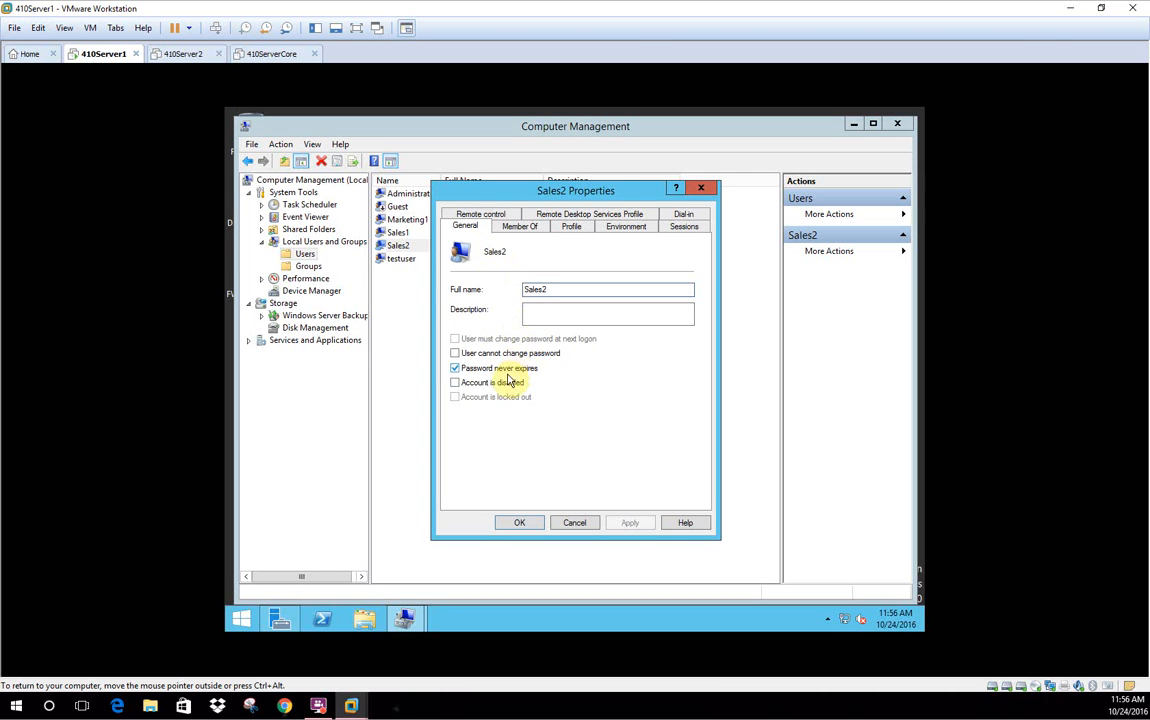
click(527, 227)
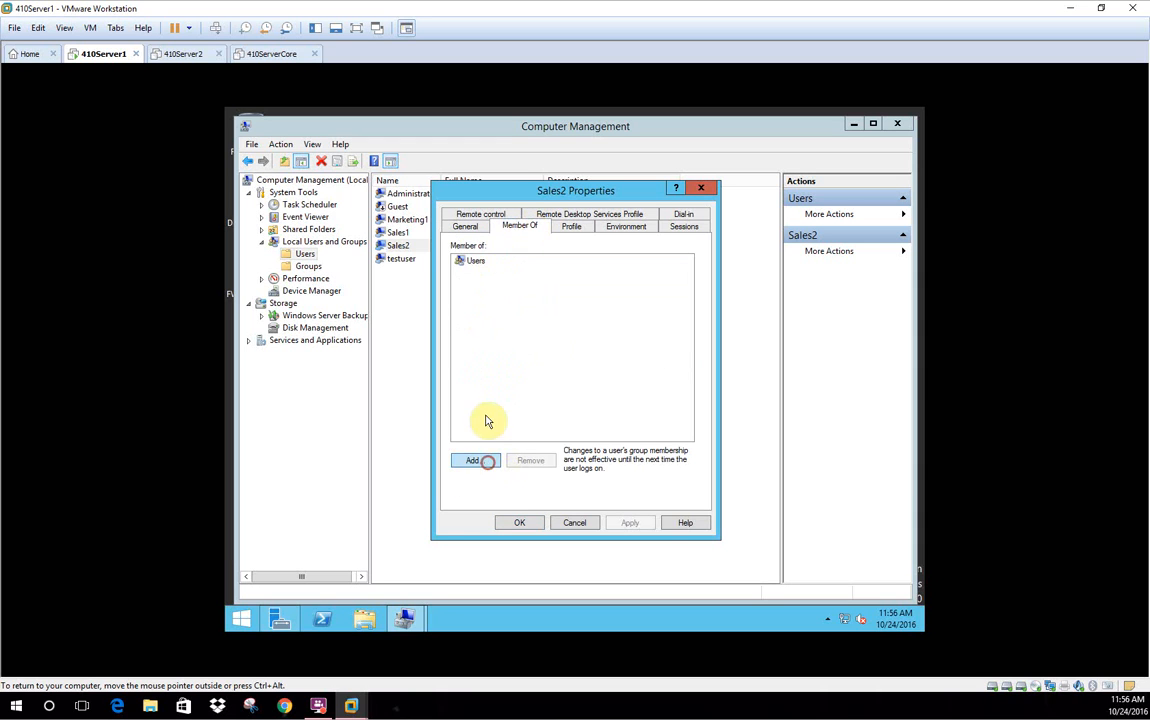
click(486, 462)
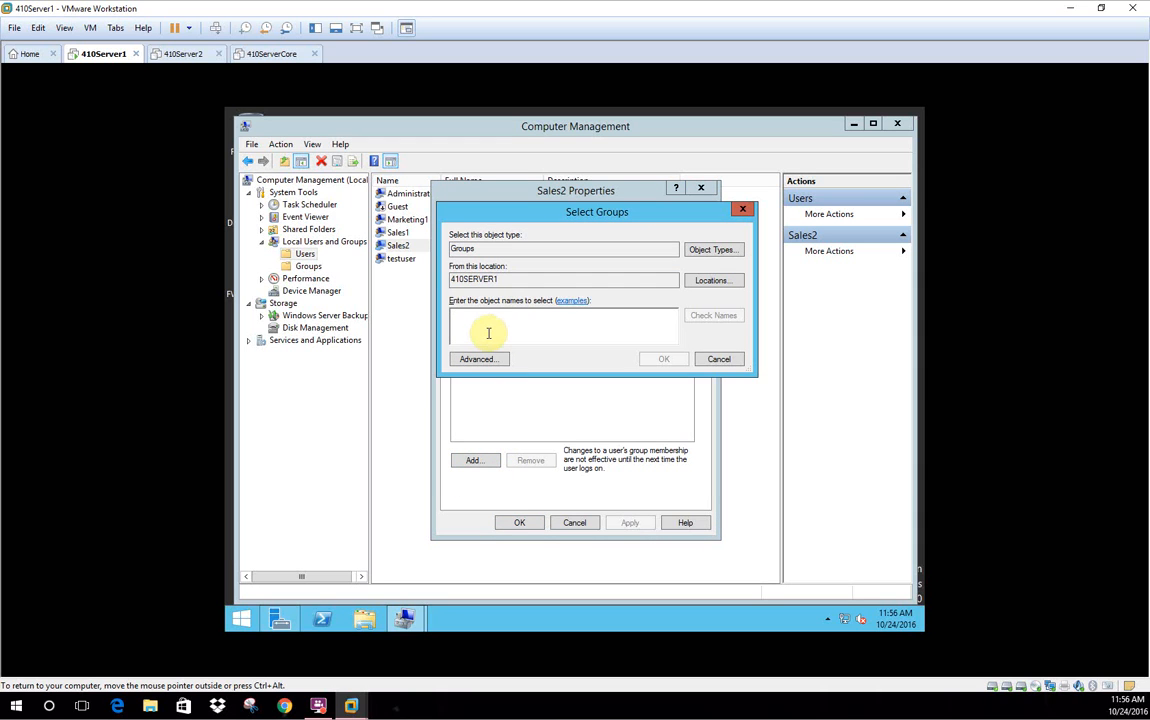
text(sal)
key(BackSpace)
key(BackSpace)
key(BackSpace)
text(S)
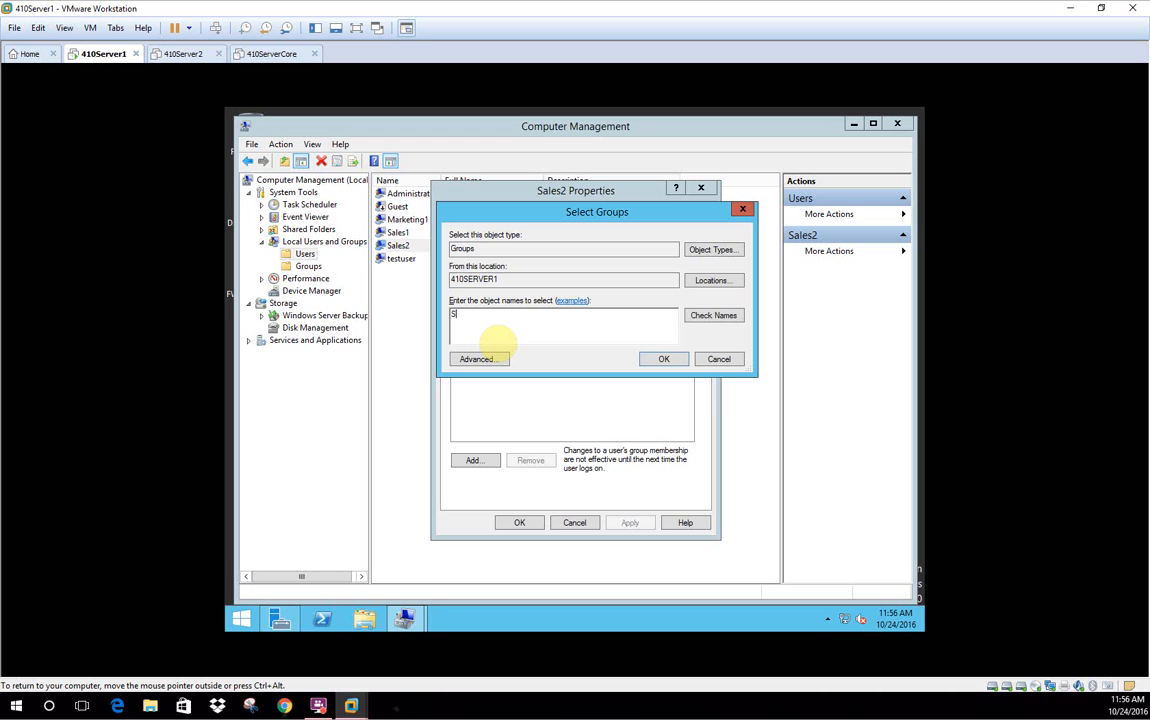
text(ales-G)
key(Return)
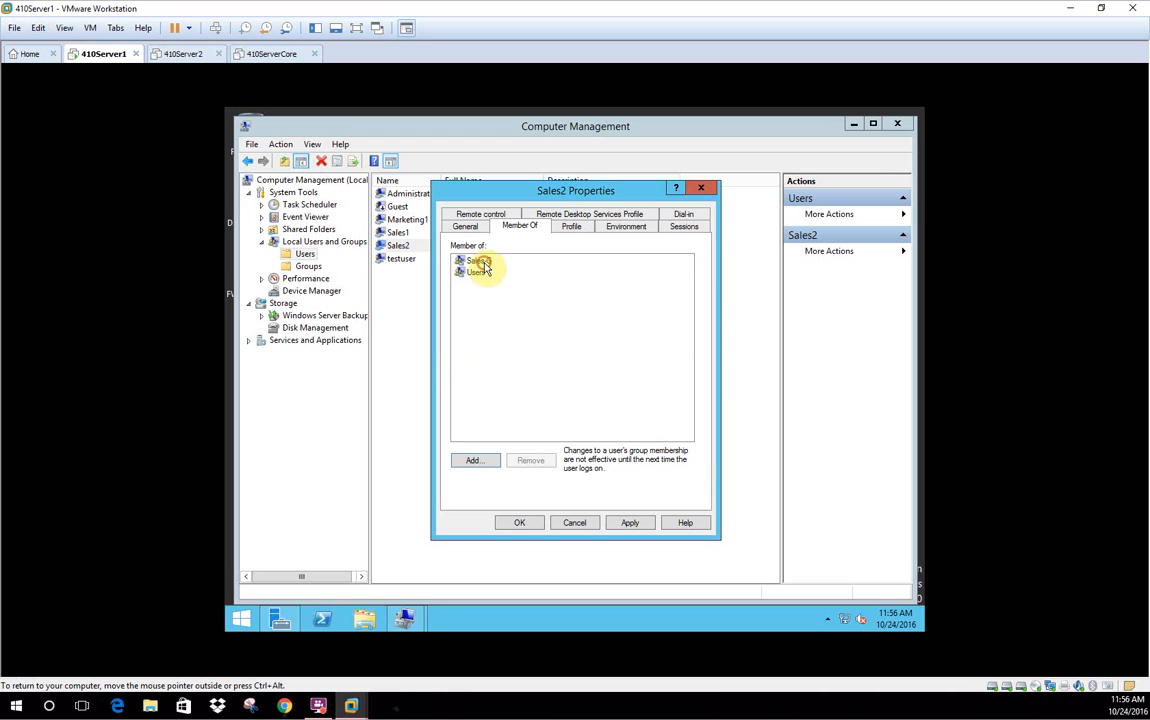
Apply and save Sales2's Sales-G membership, then switch to the Groups list
click(627, 522)
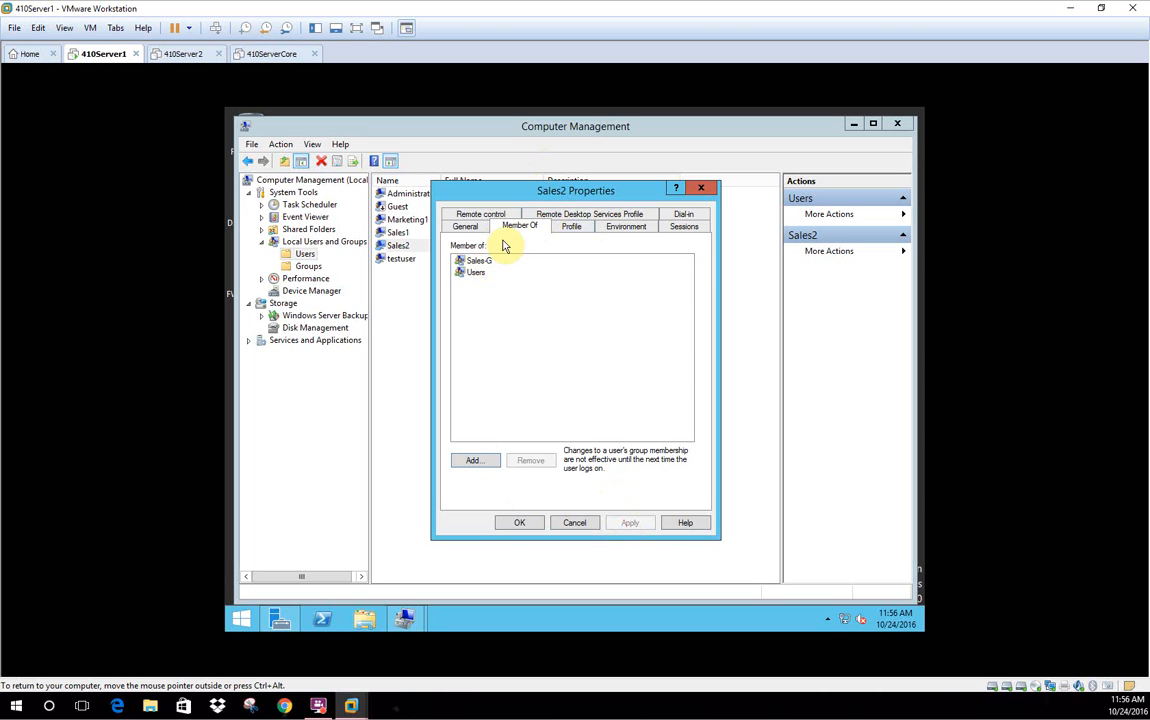
click(478, 262)
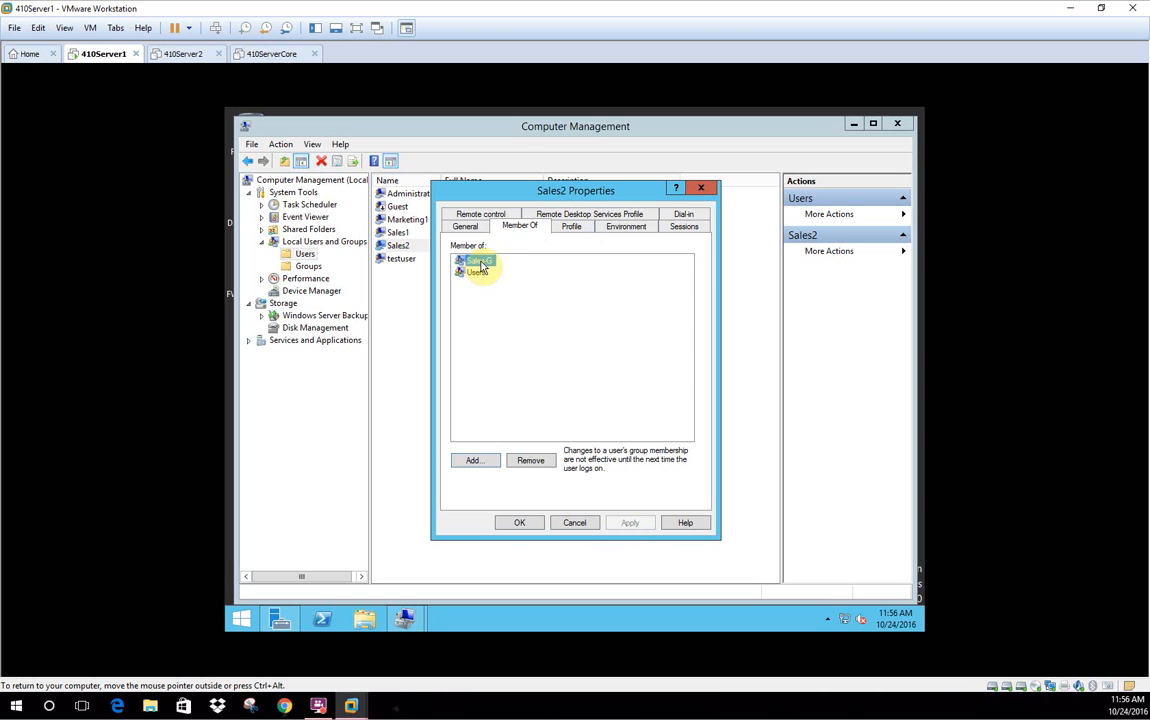
click(517, 522)
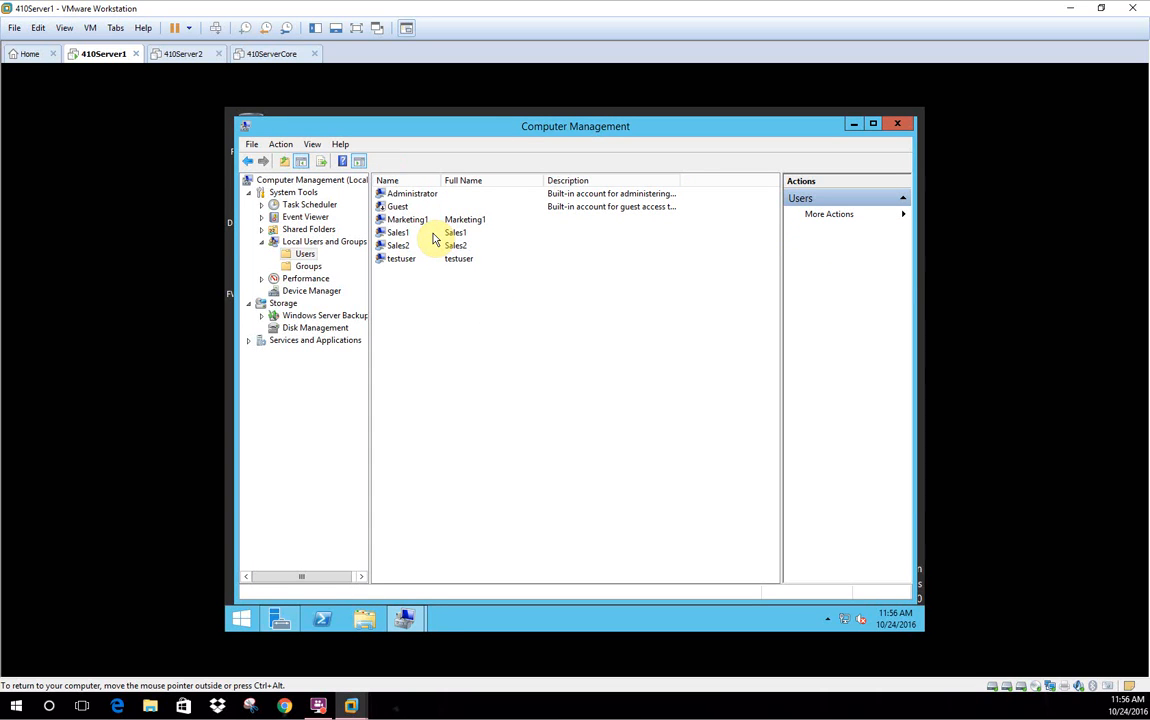
click(308, 266)
right_click(311, 268)
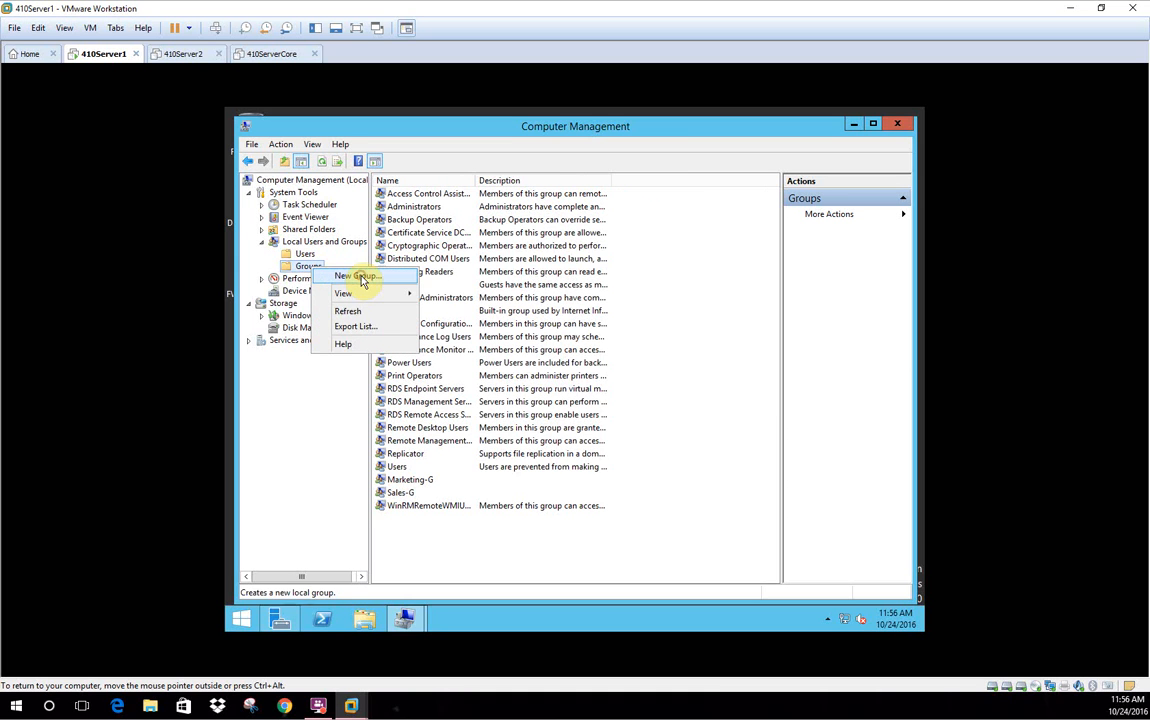
Create local group DenySales-G with Sales2 as its member, then close the form
click(358, 277)
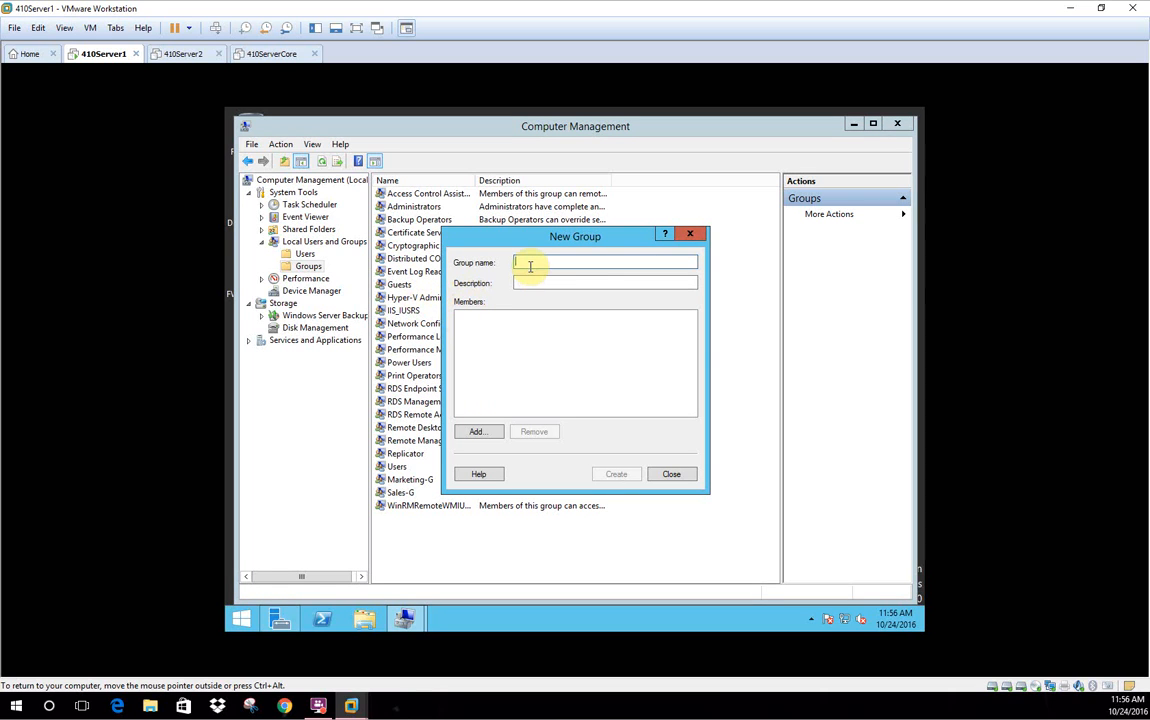
text(Deny)
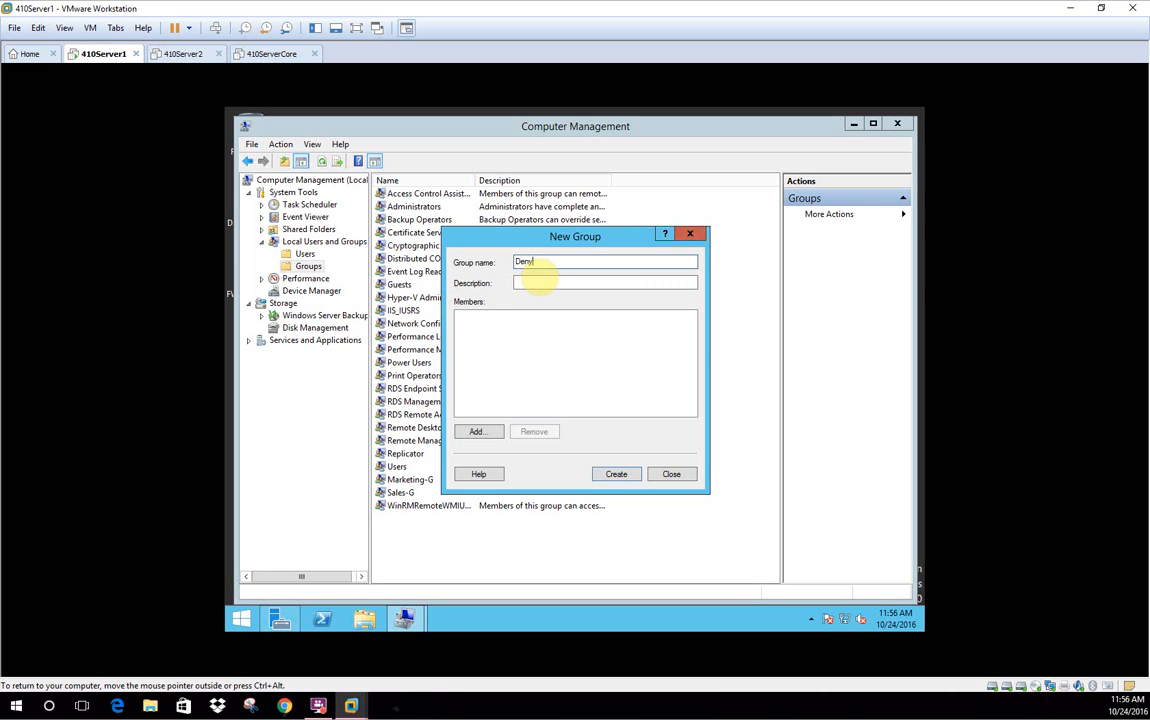
text(Sales-G)
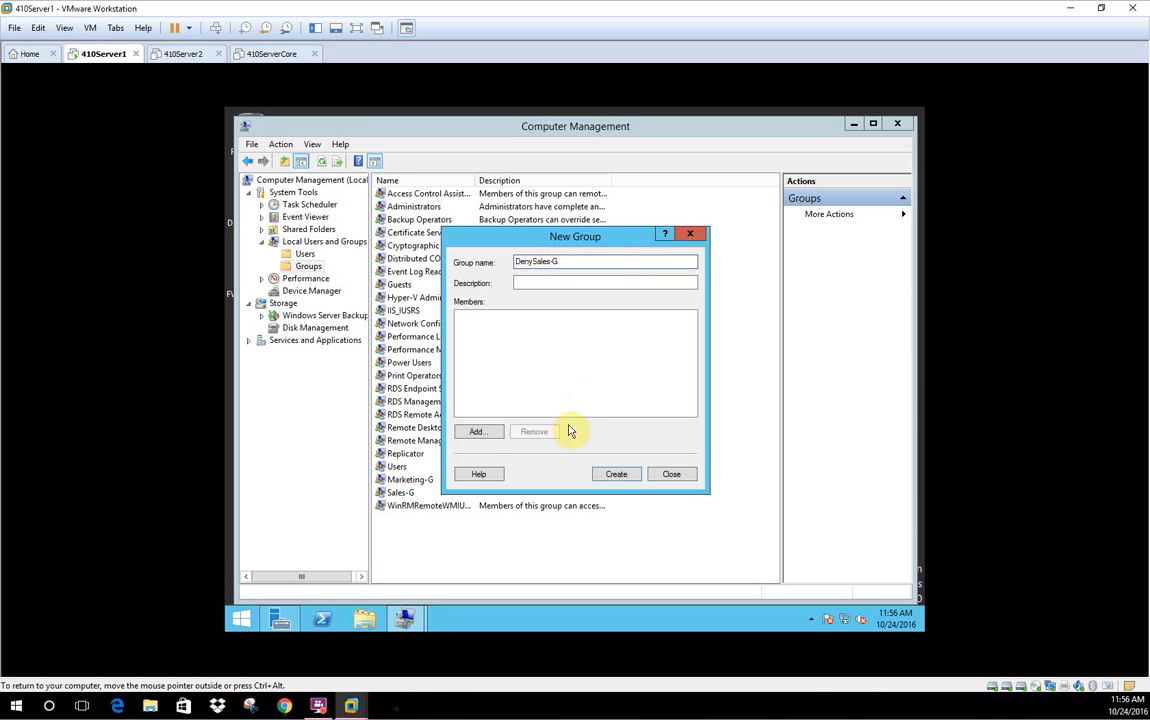
click(476, 431)
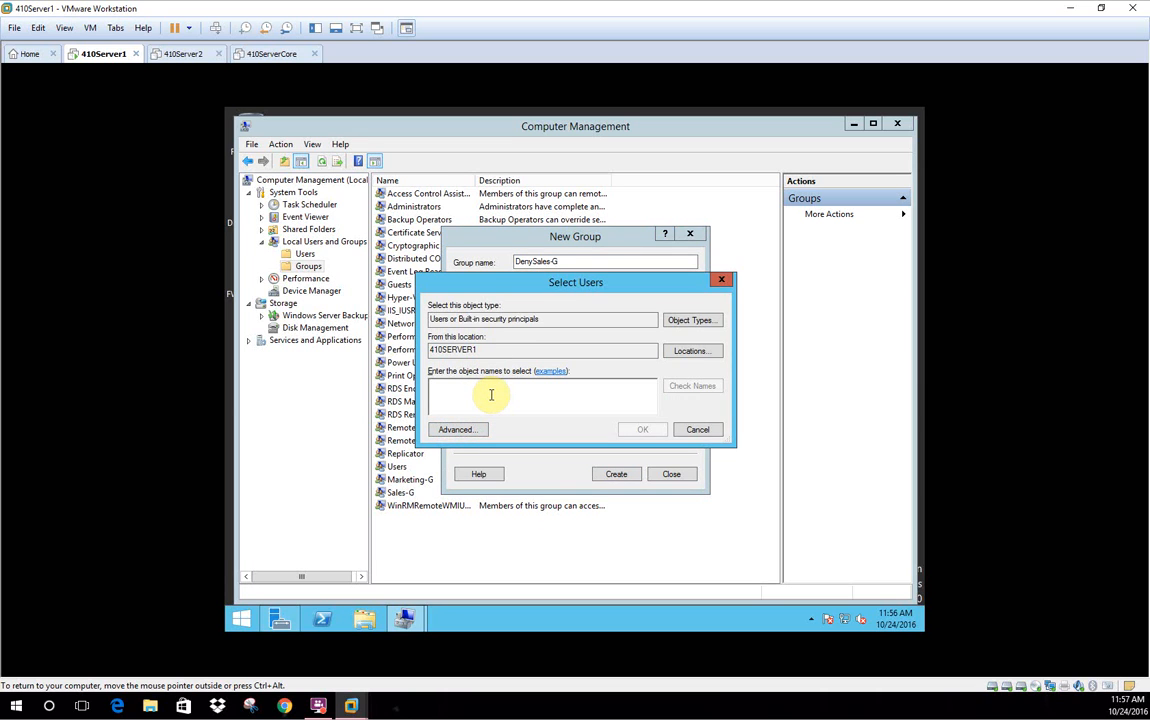
click(491, 394)
text(Sales2)
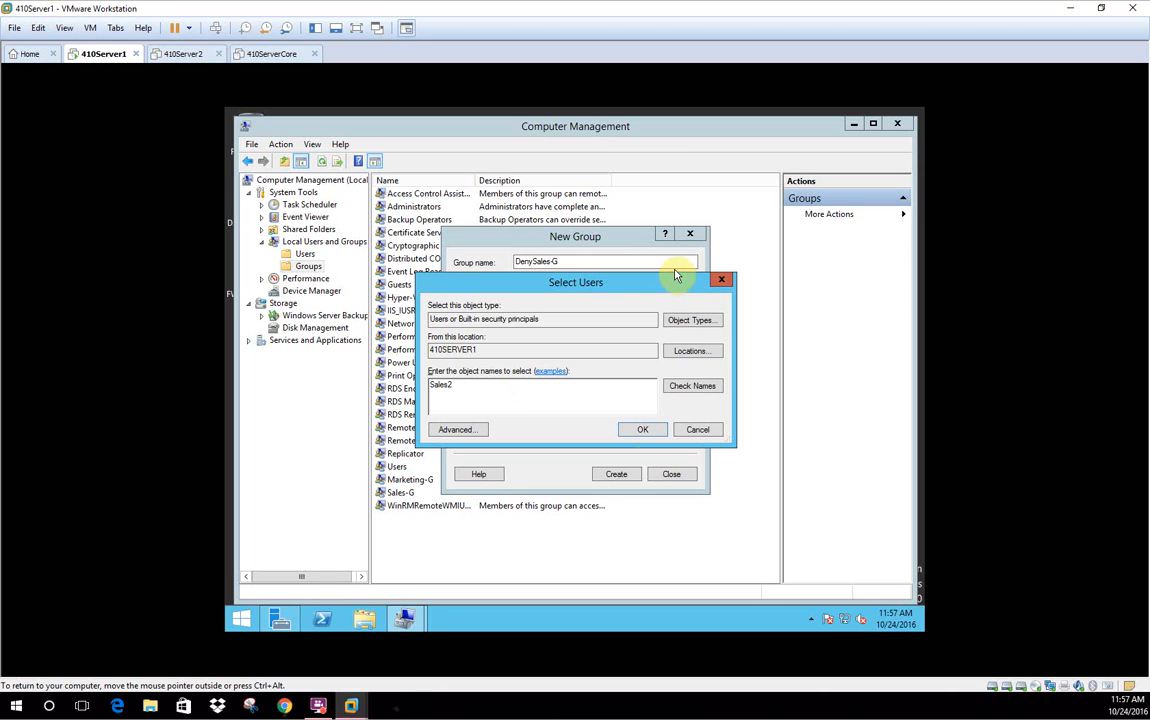
click(690, 386)
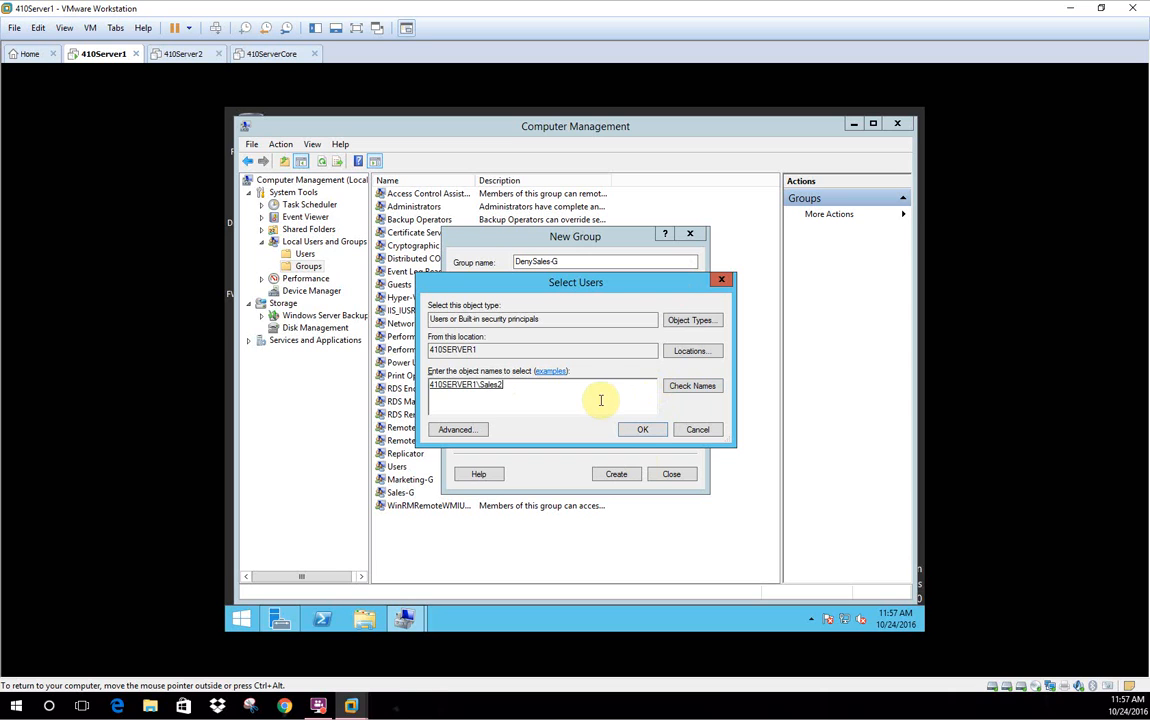
click(645, 429)
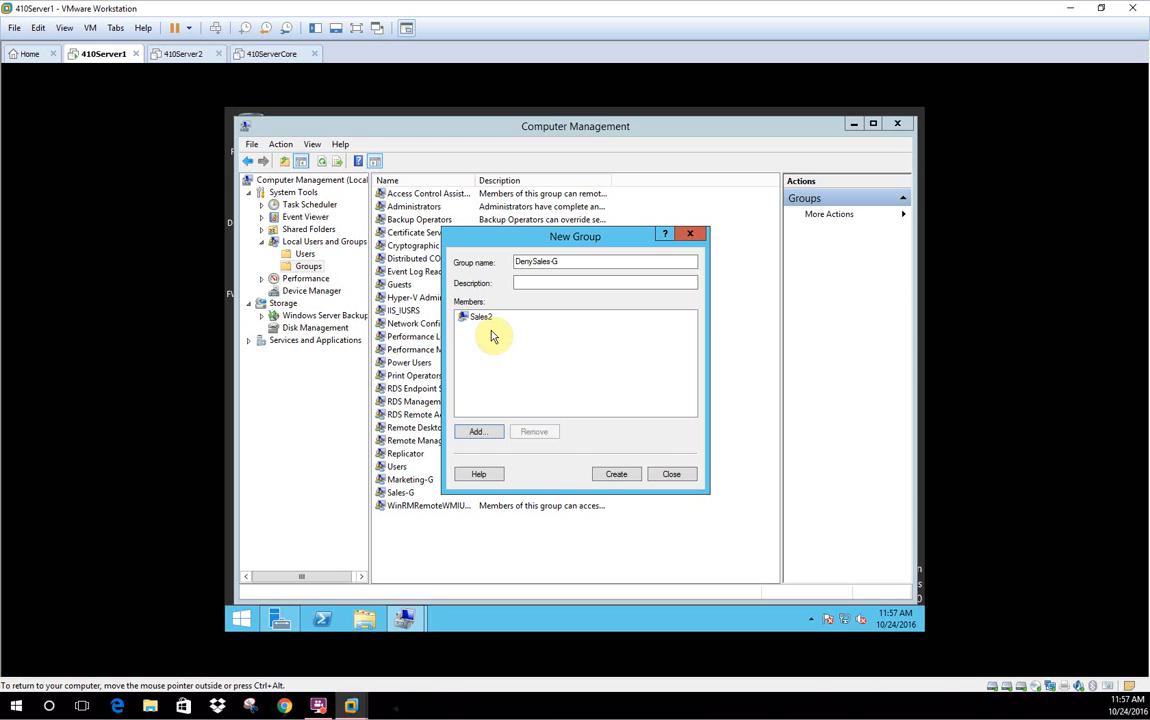
click(614, 474)
click(688, 240)
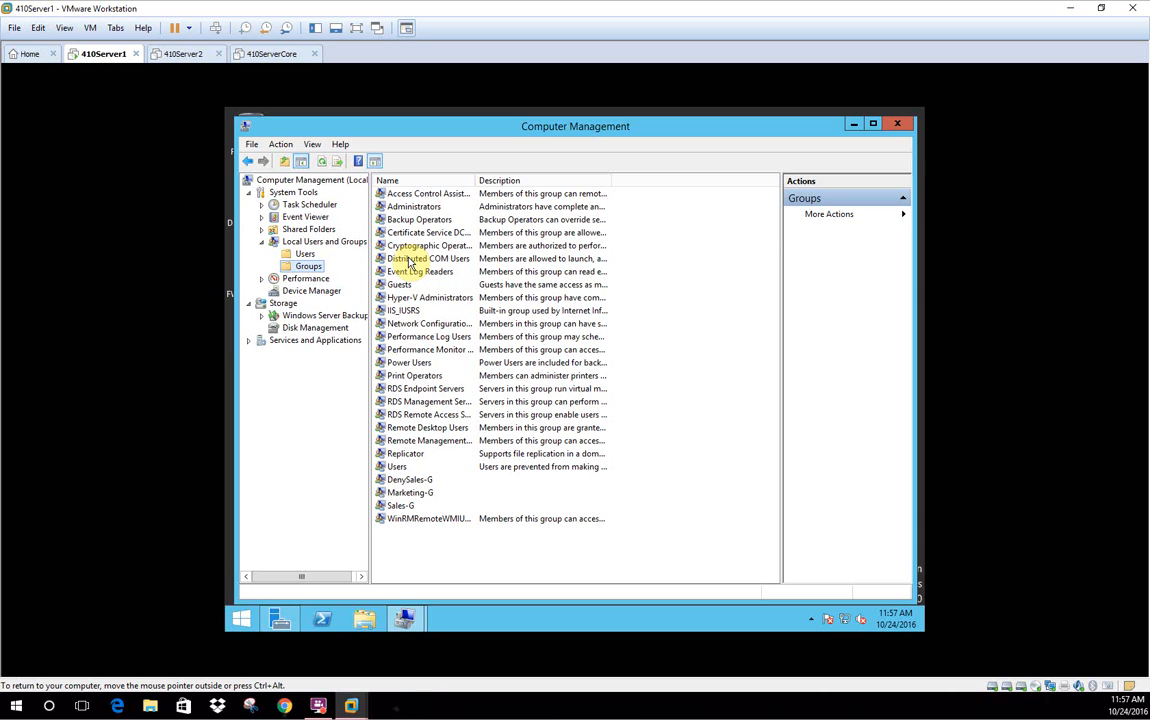
Check the new DenySales-G group, then close Computer Management
click(409, 481)
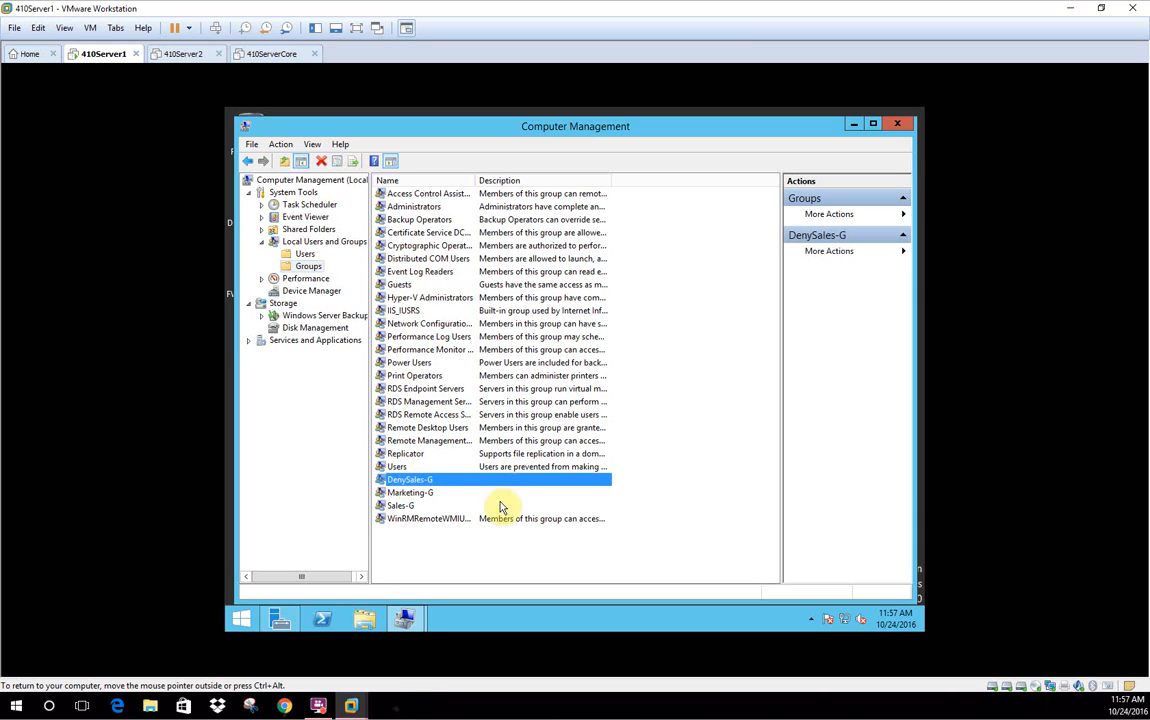
click(724, 503)
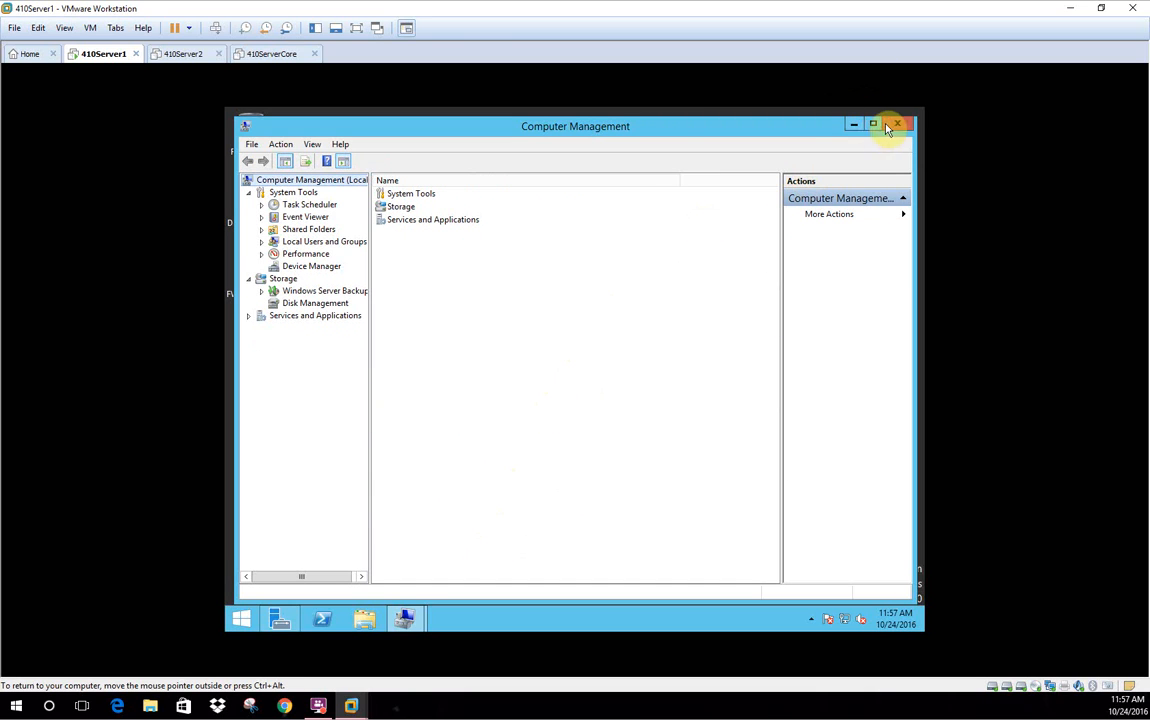
click(886, 127)
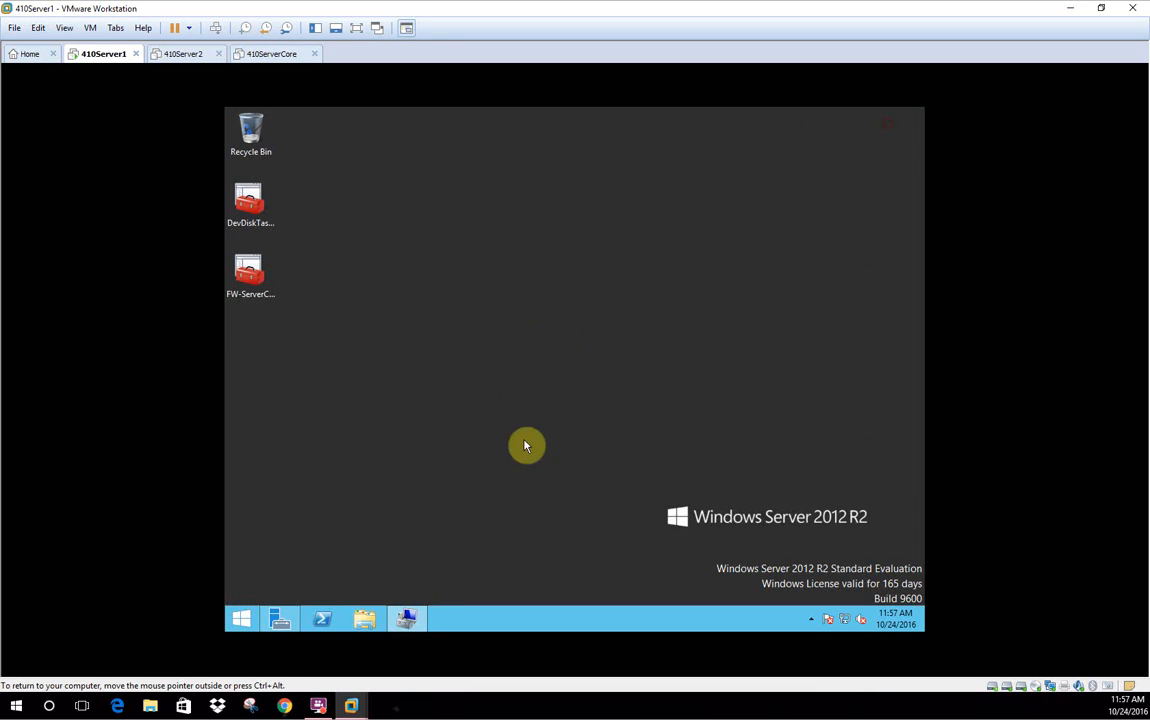
click(420, 614)
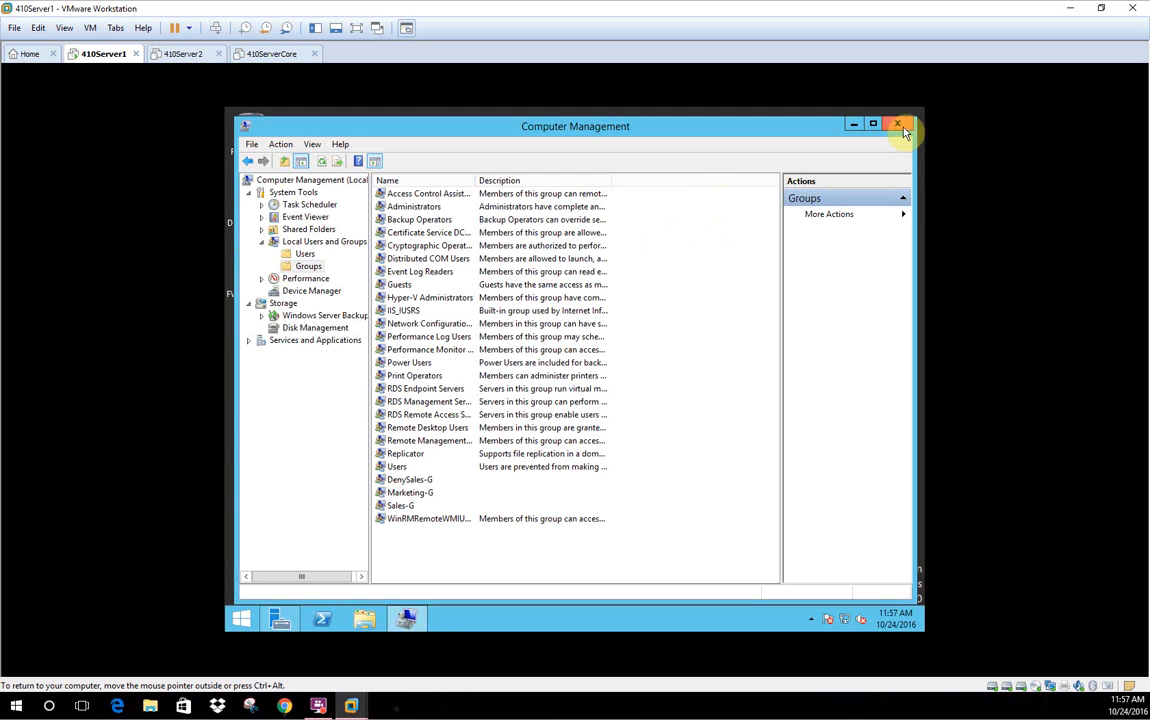
click(902, 127)
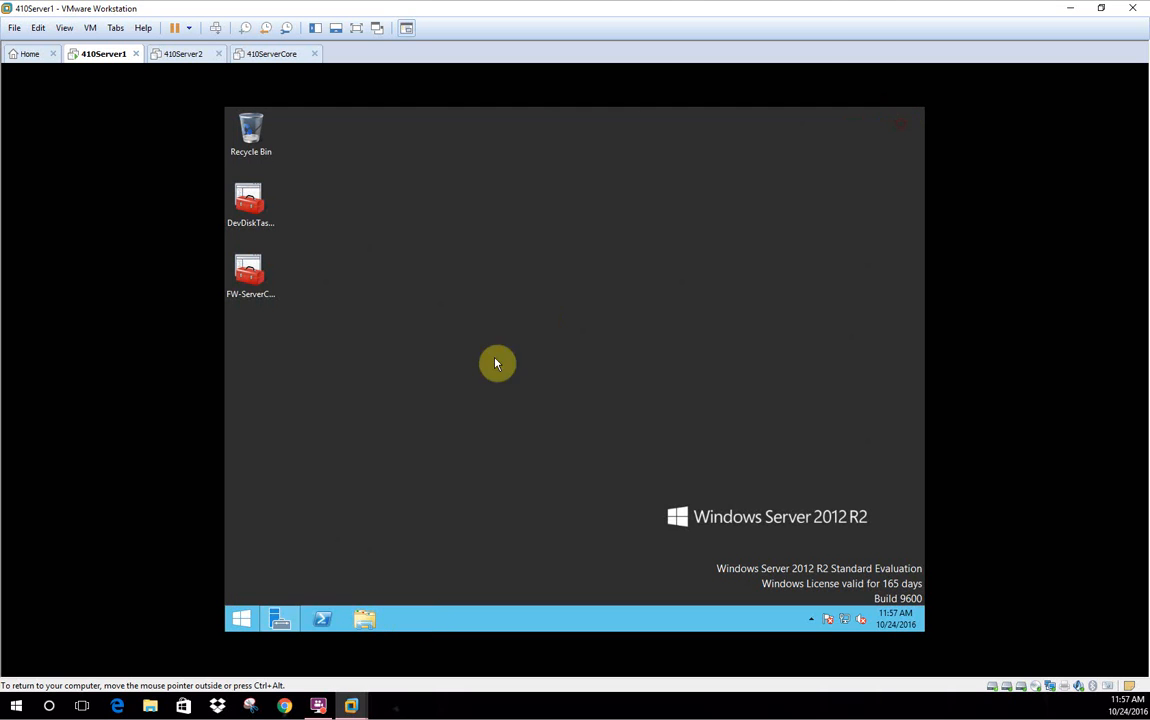
Browse to P:\MktgDocs in File Explorer and select the SalesOnly folder
click(366, 621)
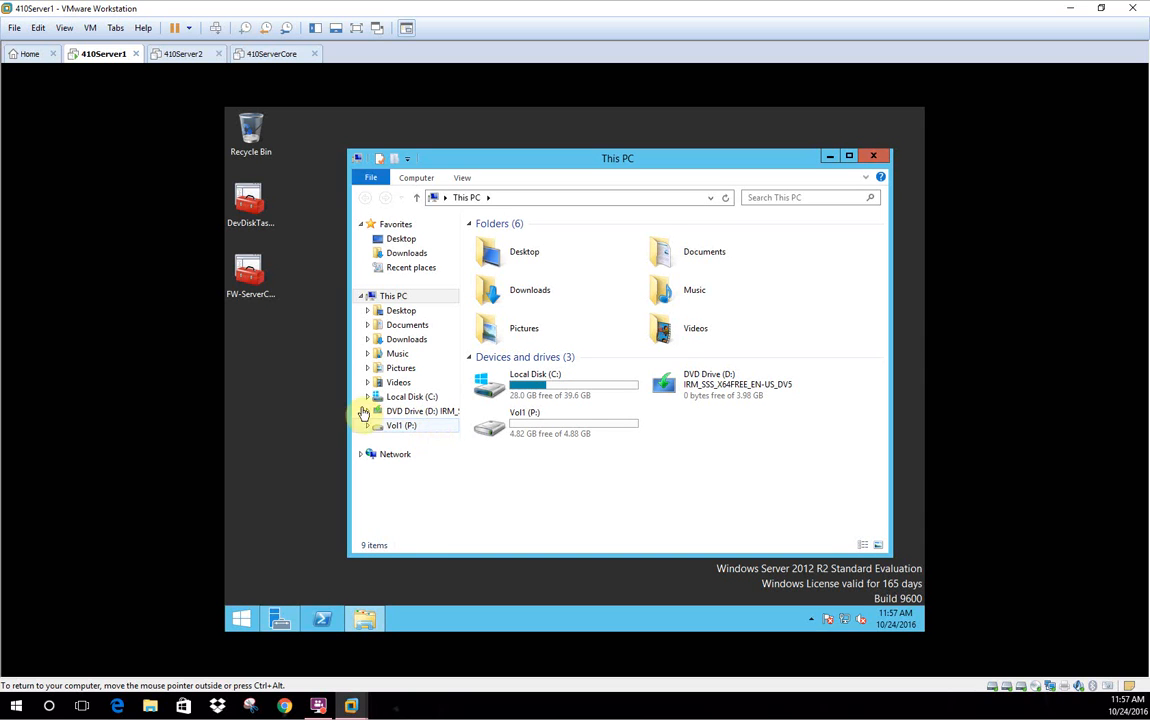
click(371, 426)
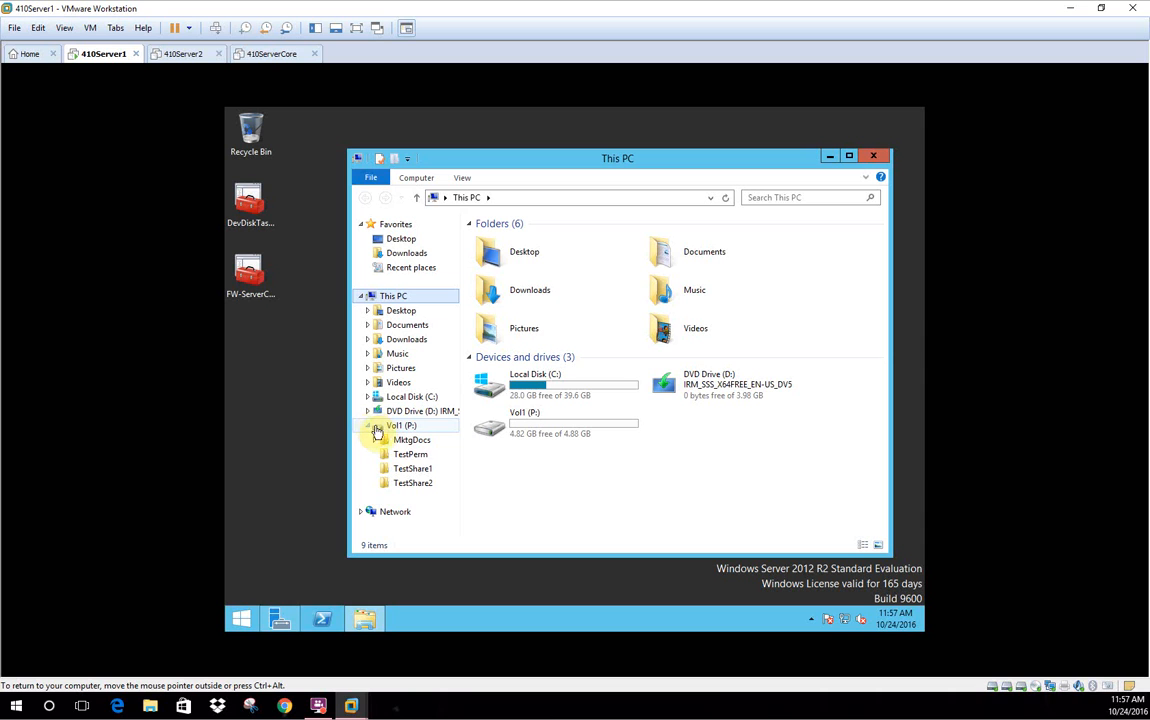
click(423, 441)
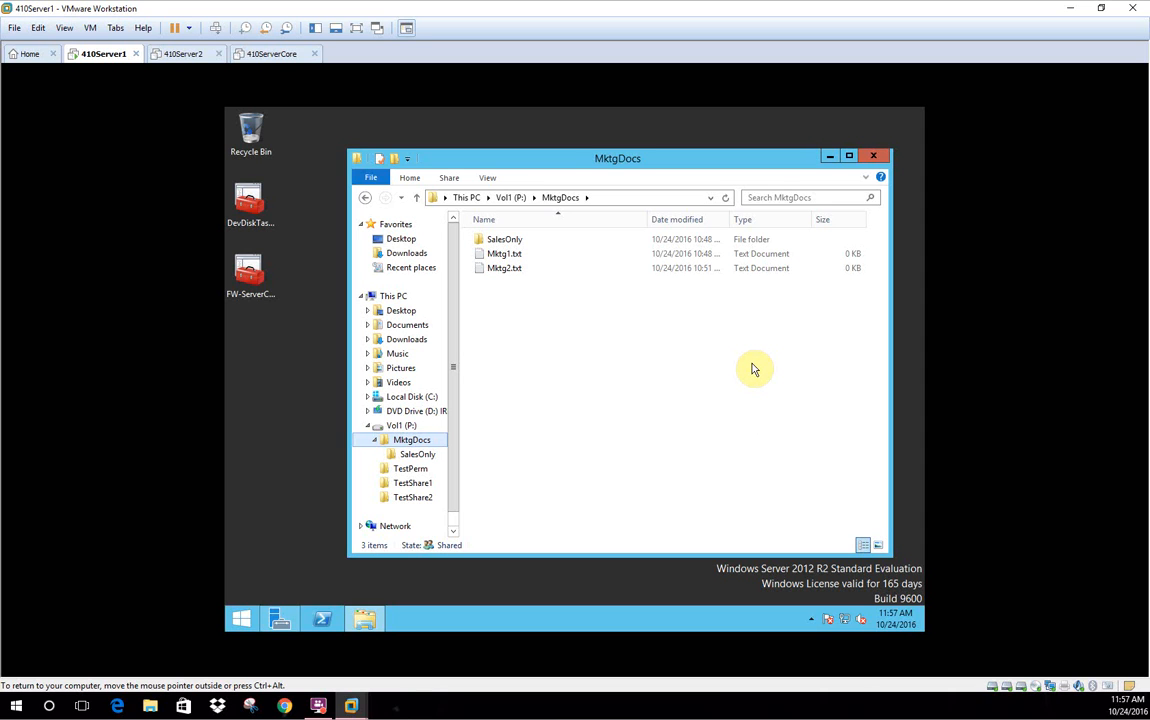
click(511, 243)
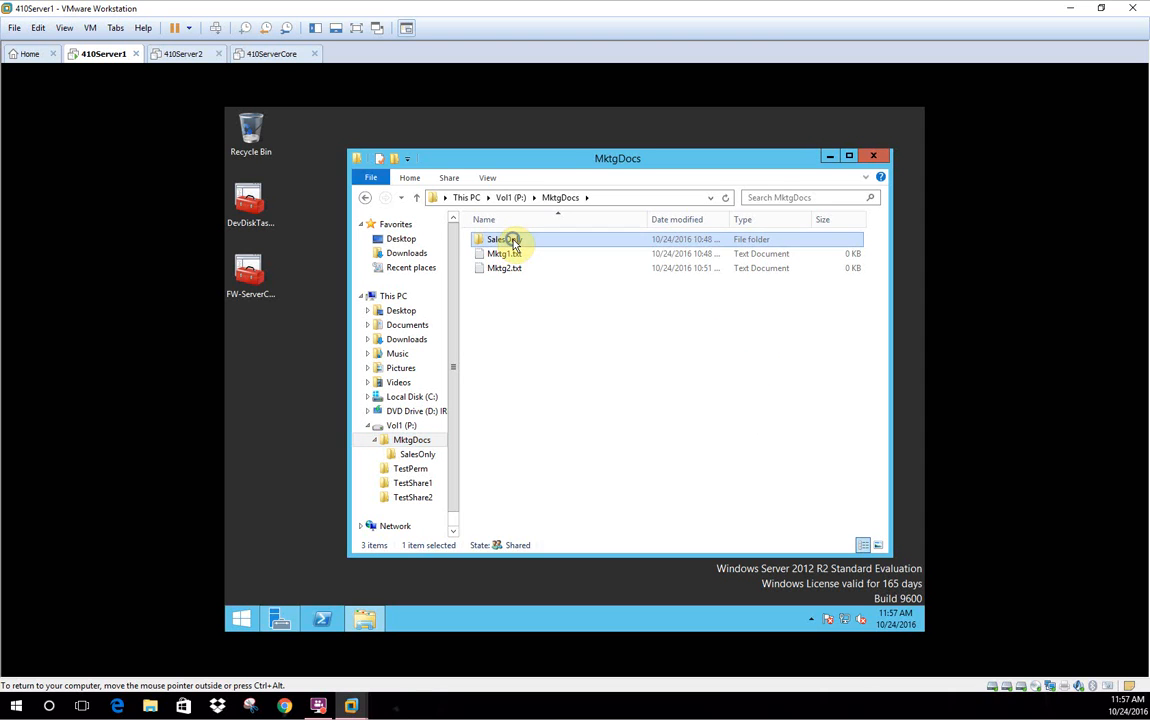
right_click(513, 243)
Add the DenySales-G group to the SalesOnly folder's Security permissions
click(558, 443)
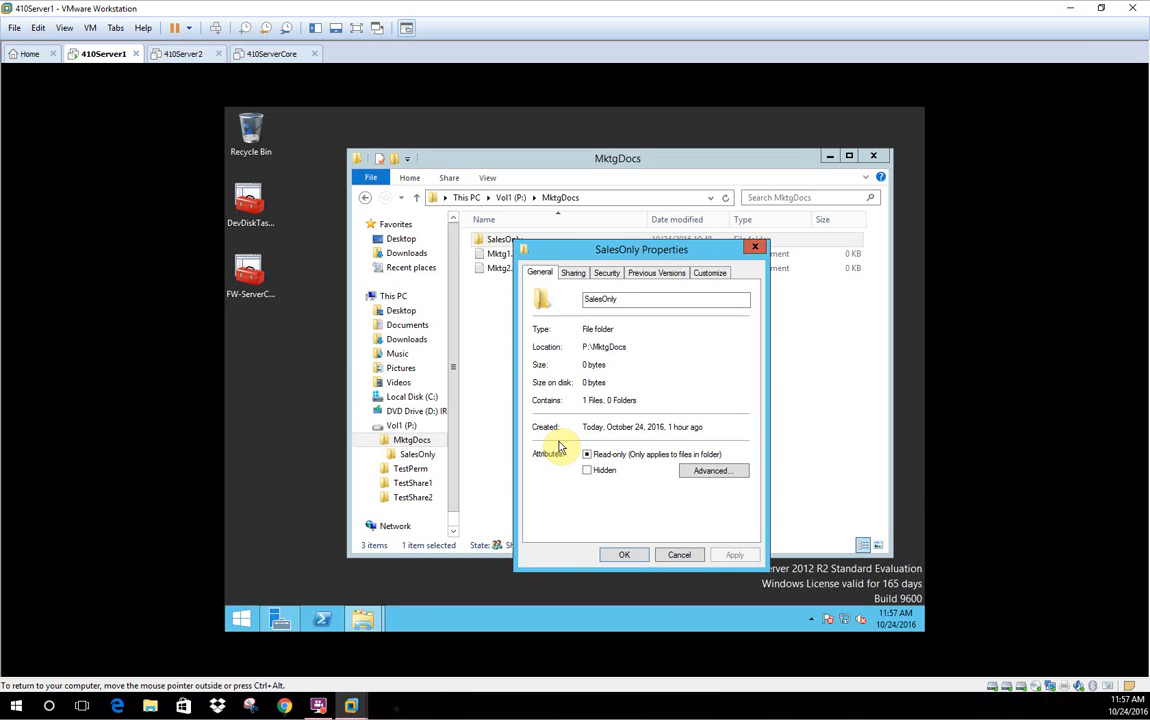
click(606, 273)
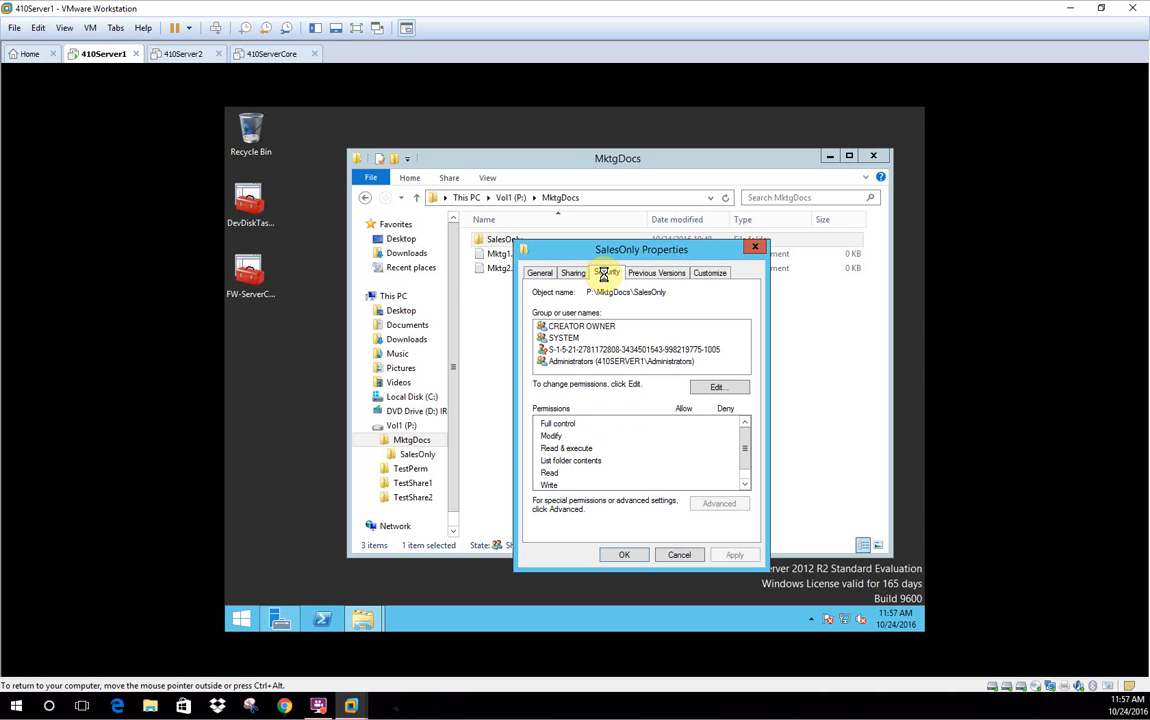
click(716, 390)
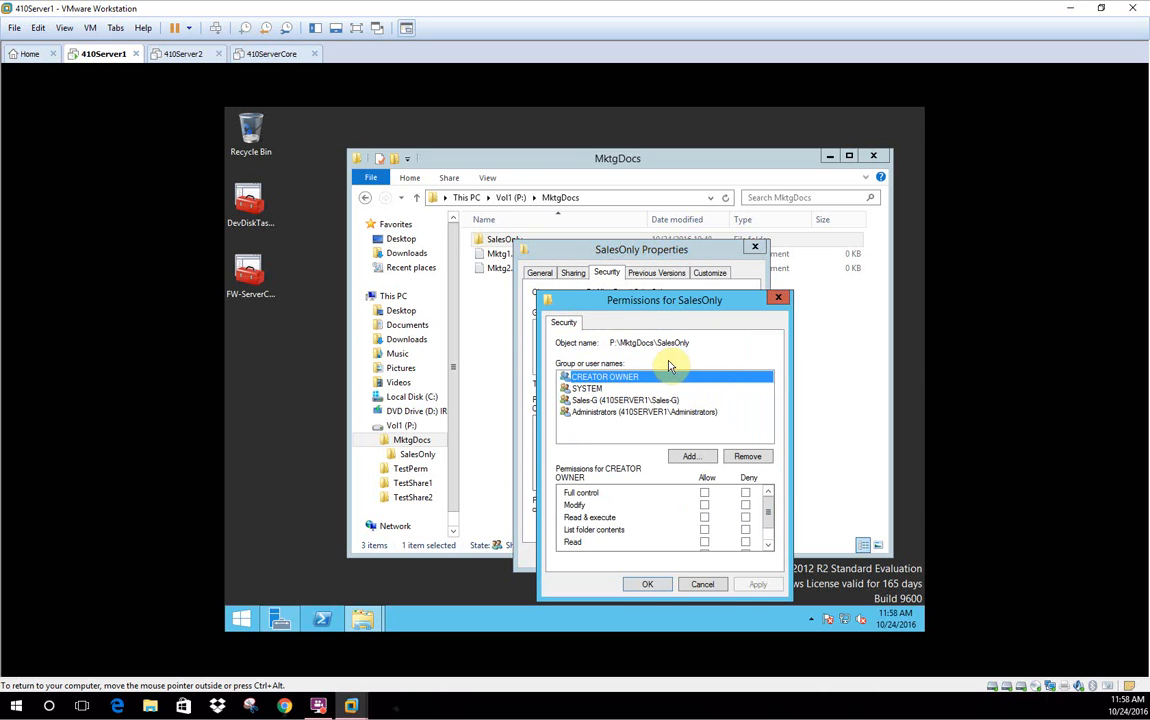
click(697, 457)
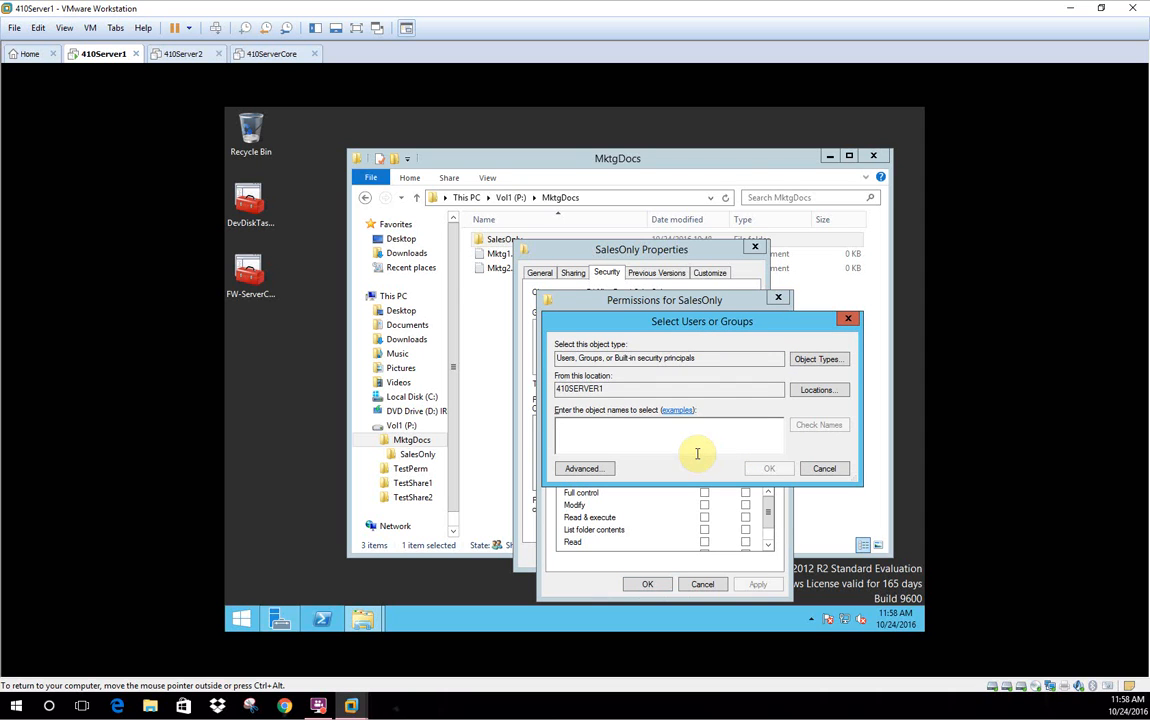
click(644, 439)
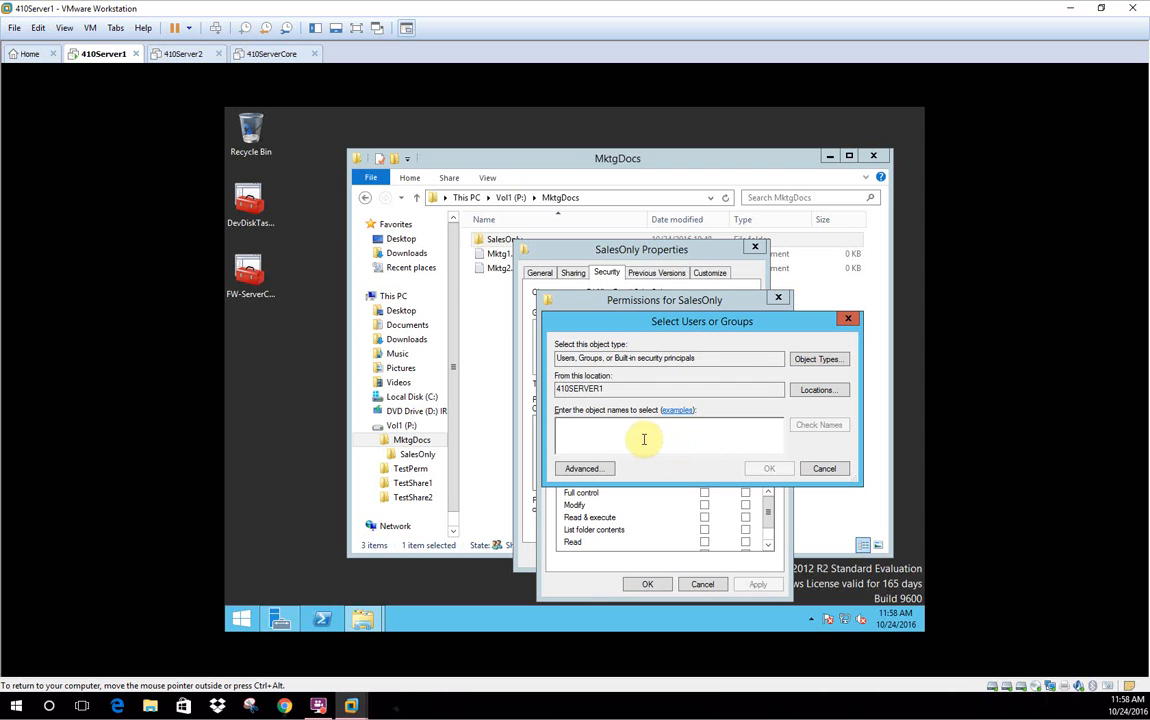
text(DenySa)
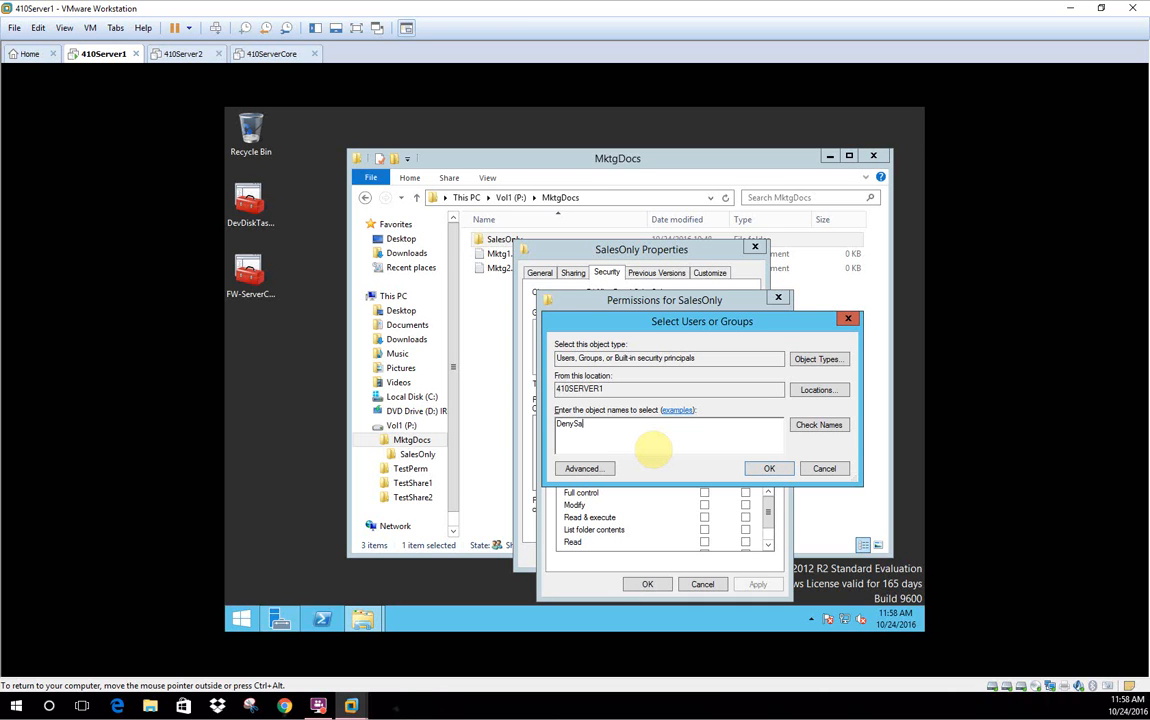
text(les-G)
click(819, 425)
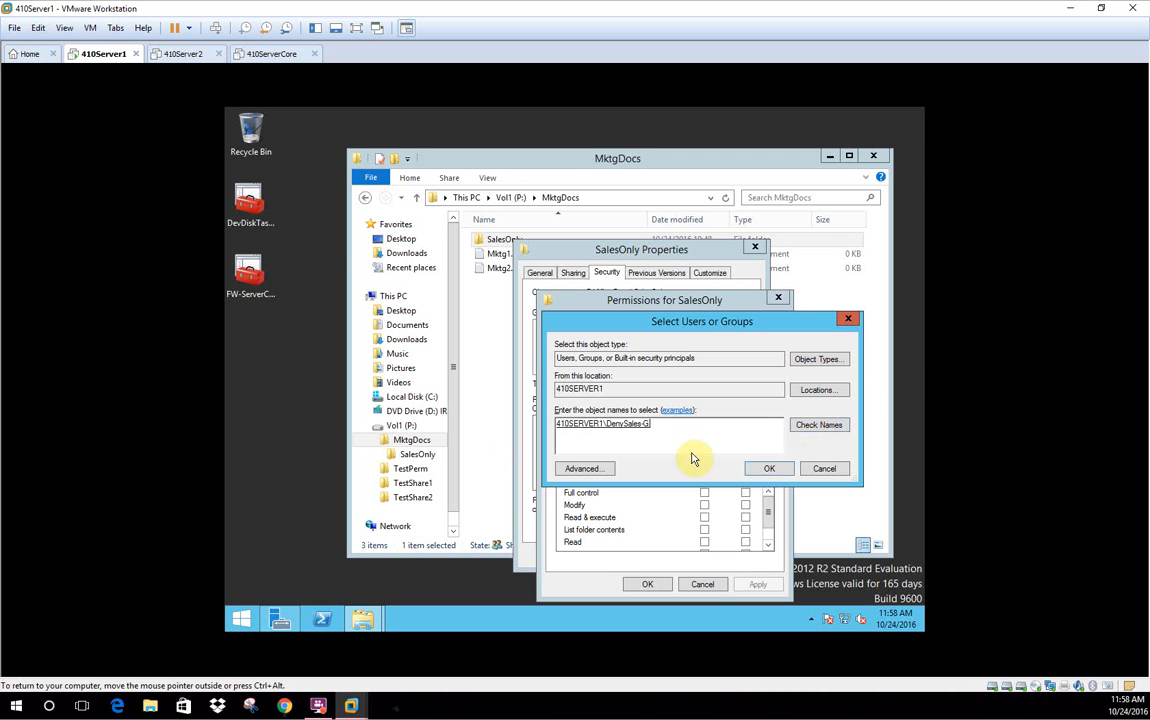
click(767, 467)
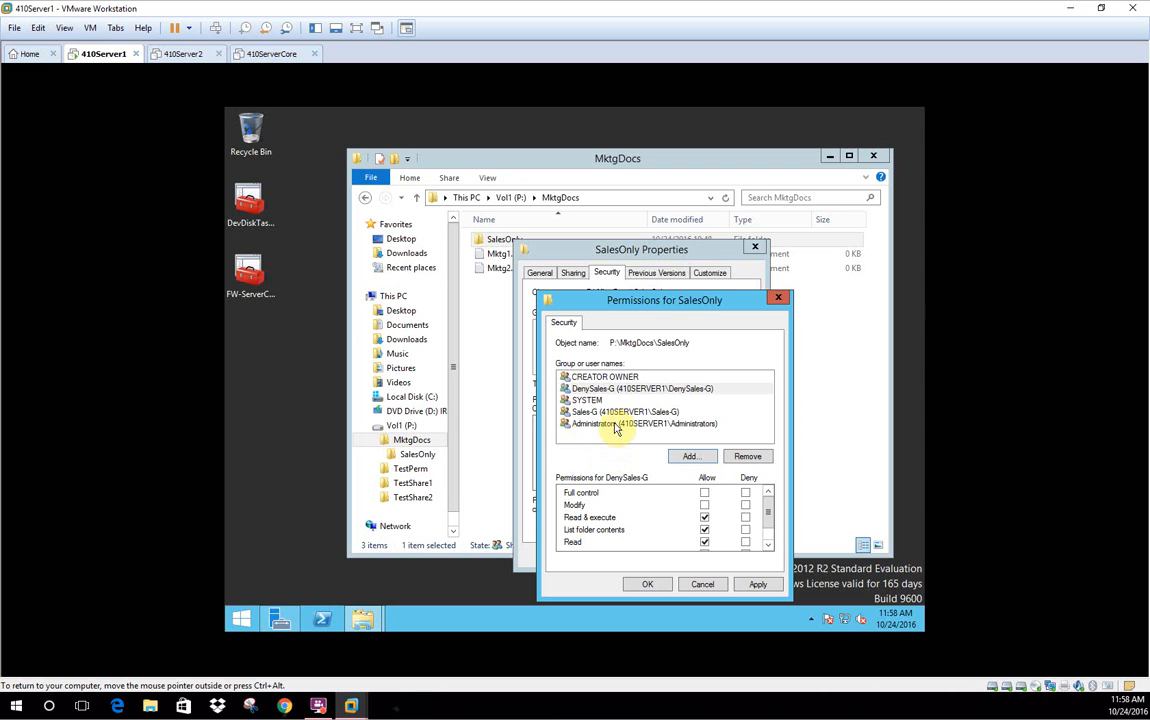
Deny DenySales-G Full control on SalesOnly, accept the warning, and close Properties
click(598, 389)
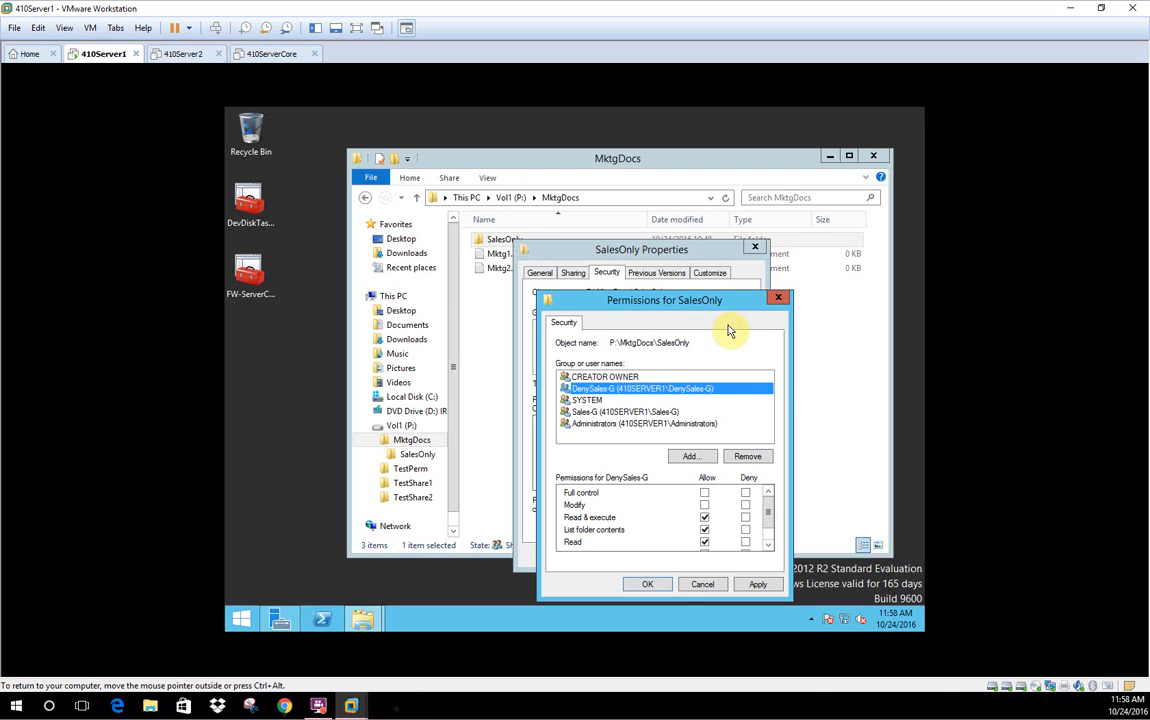
click(705, 493)
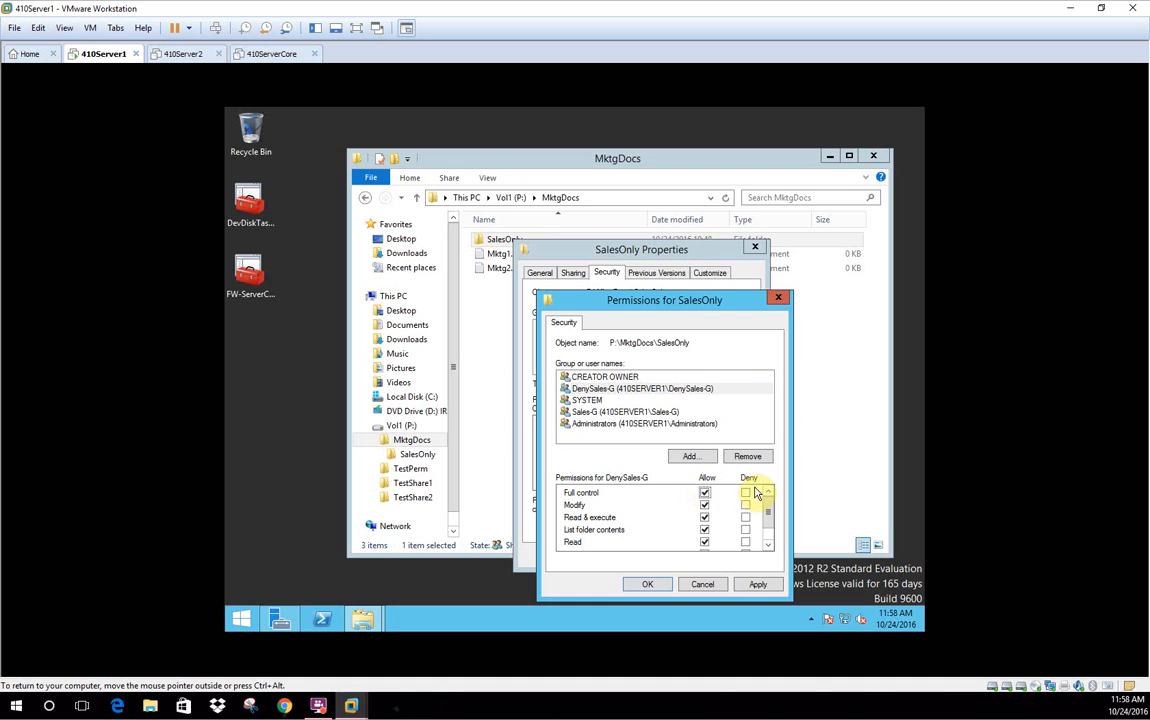
click(745, 494)
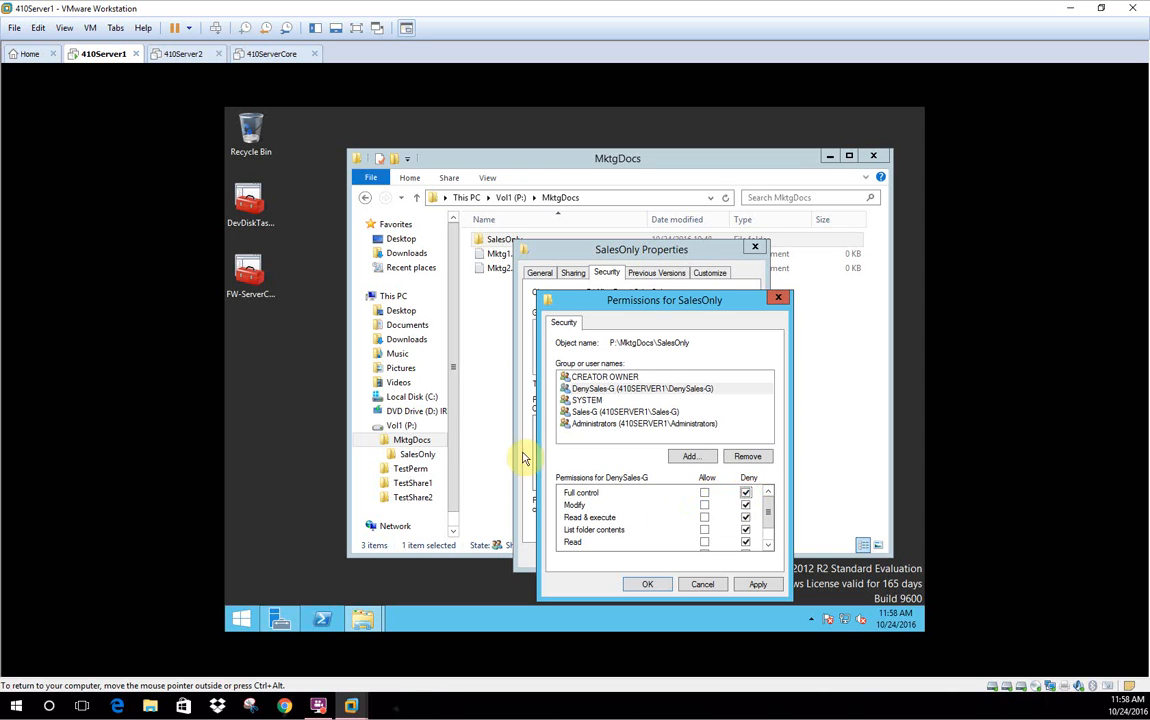
click(583, 392)
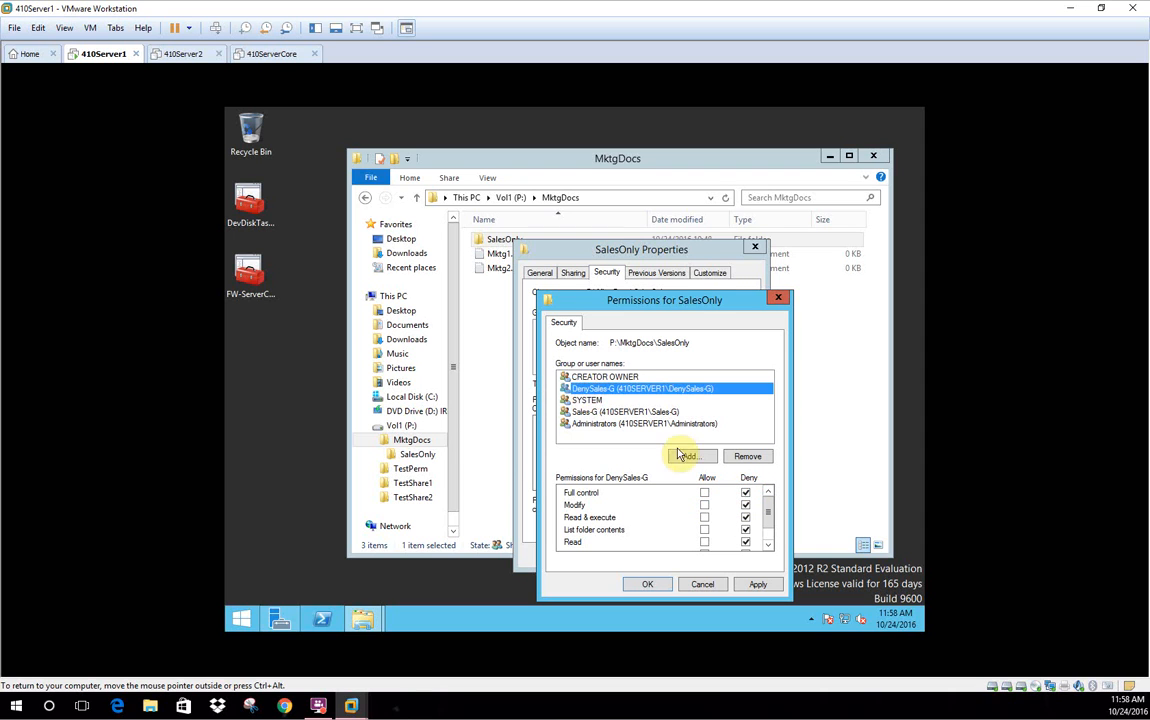
click(746, 495)
click(746, 494)
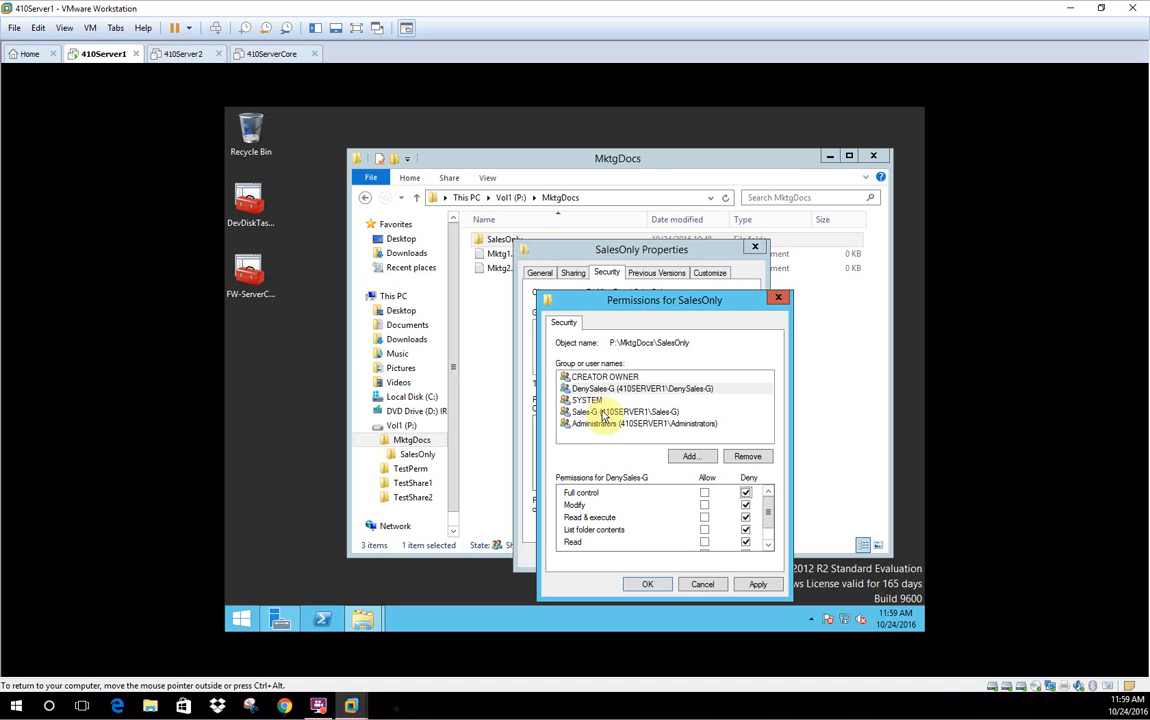
click(656, 588)
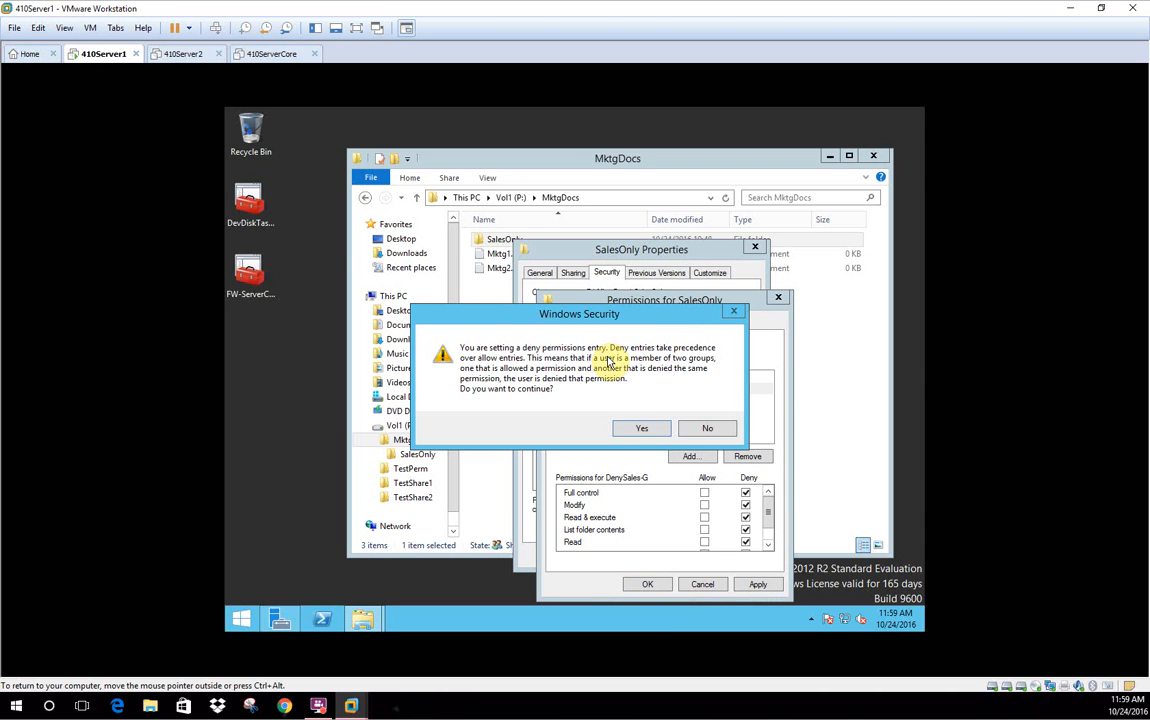
click(641, 430)
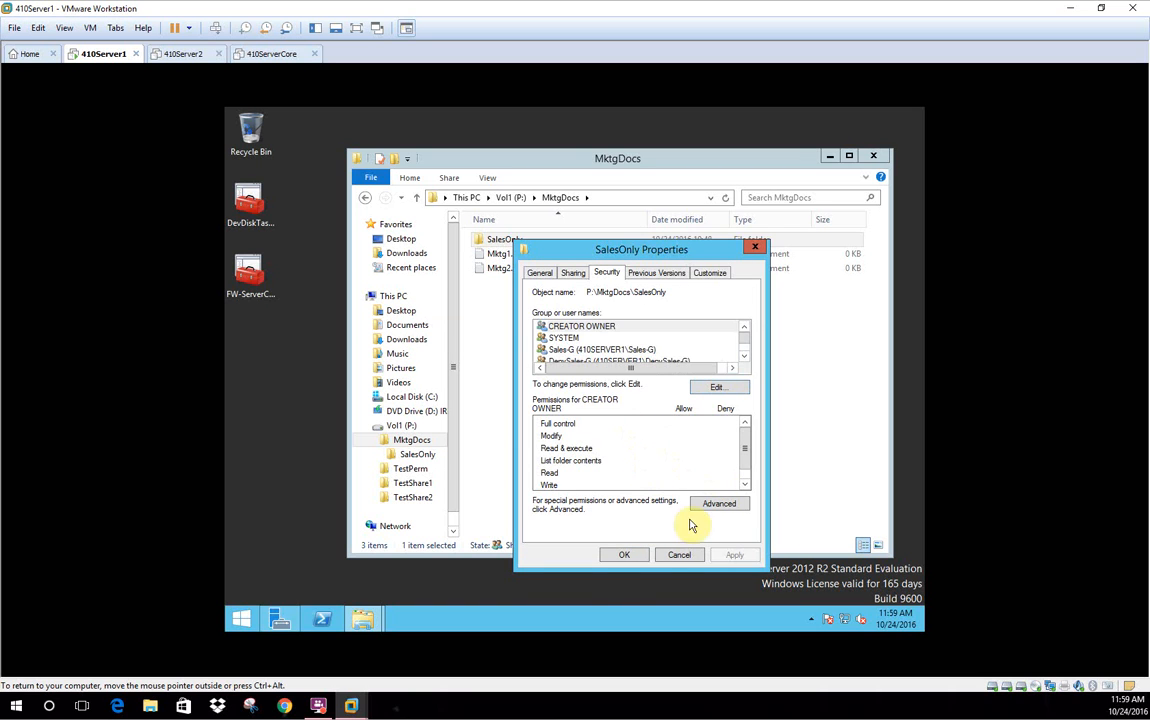
click(619, 555)
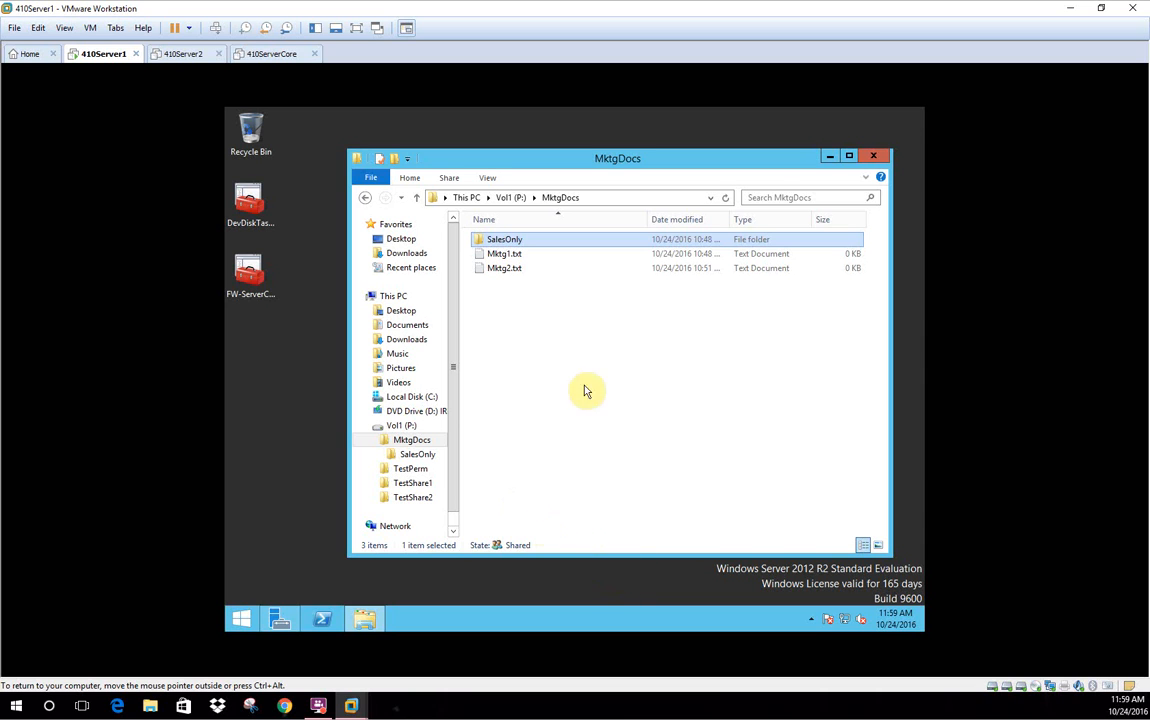
Close the MktgDocs window and sign out of the Administrator session via Ctrl+Alt+Del
click(876, 158)
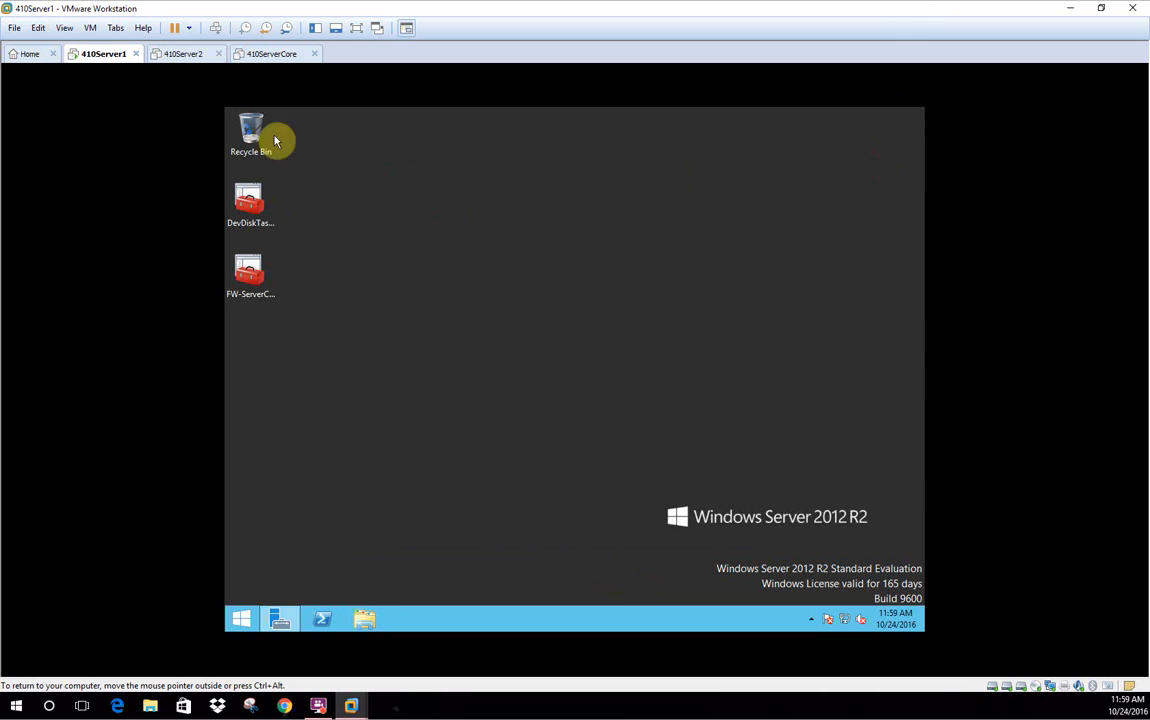
click(216, 28)
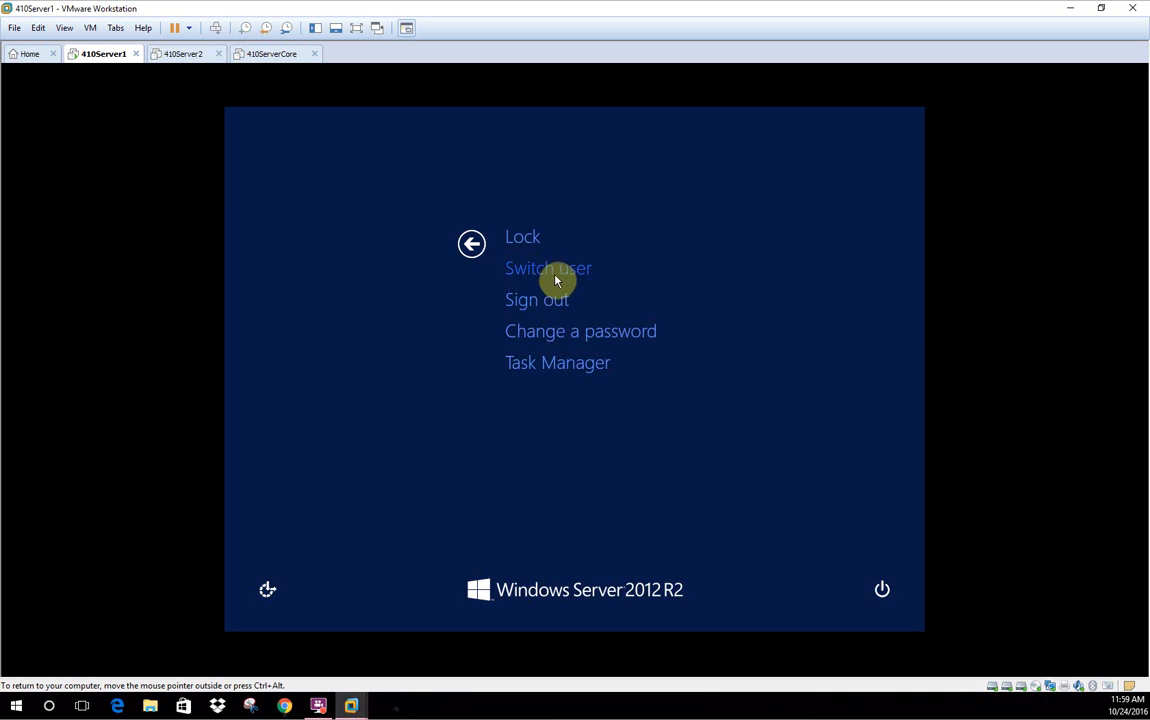
click(556, 304)
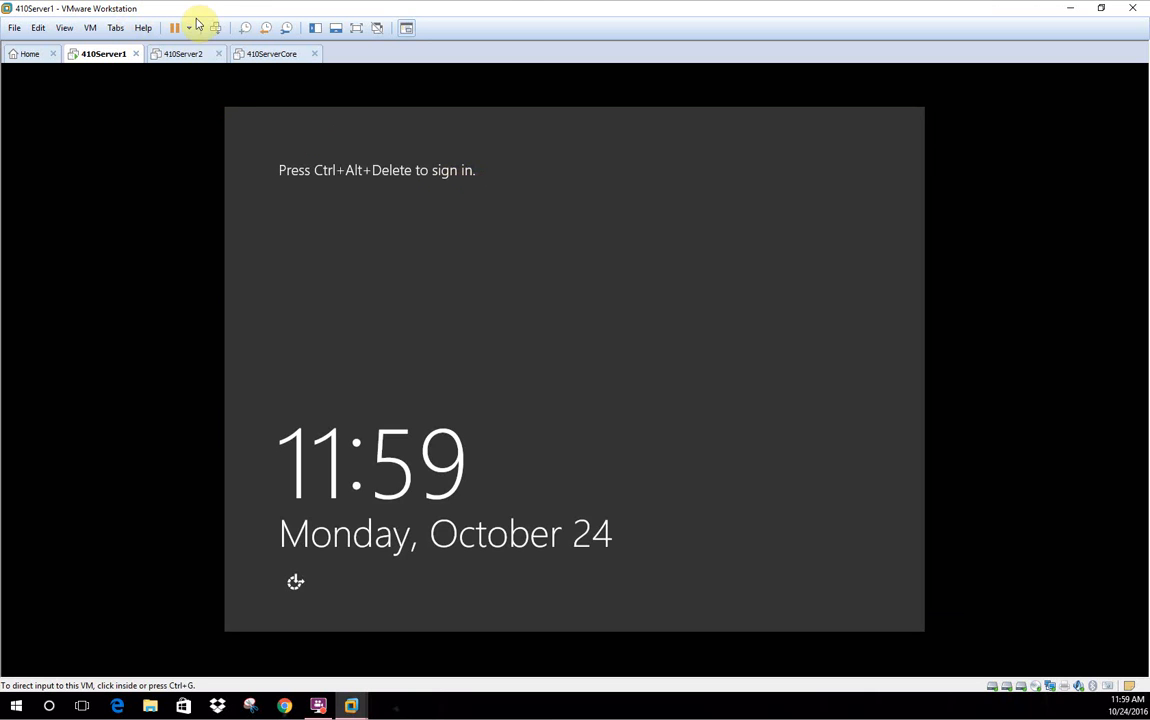
Sign in to the VM as Sales2 with its password
click(216, 28)
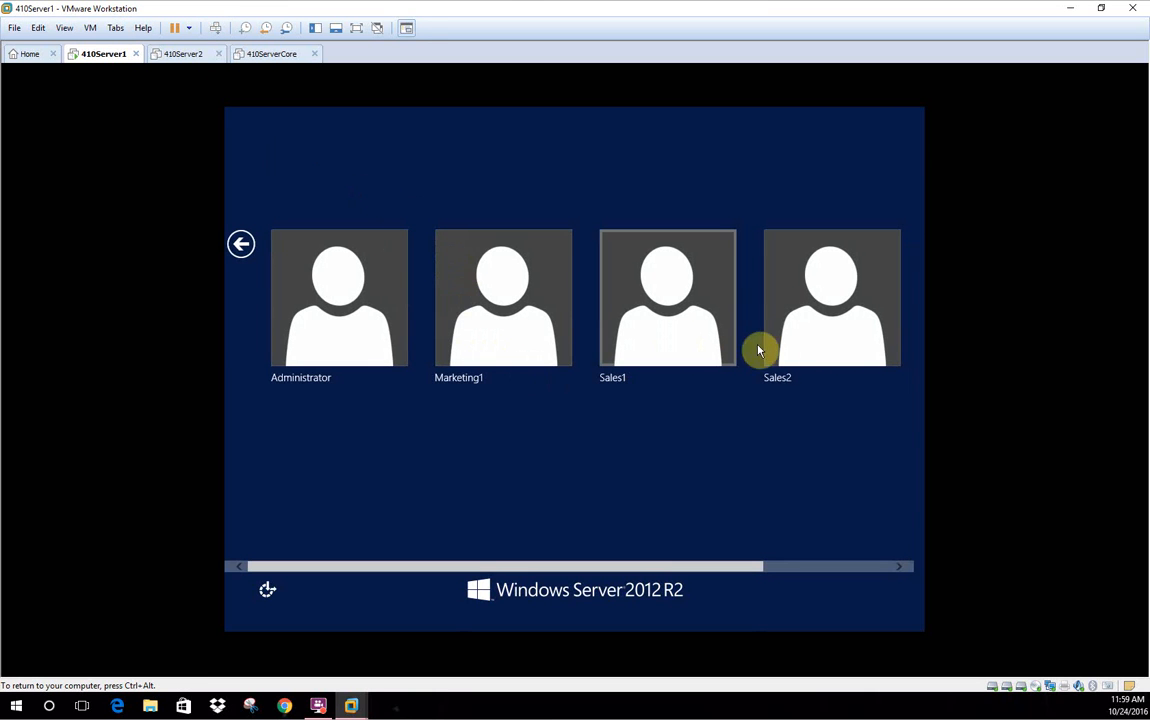
click(790, 332)
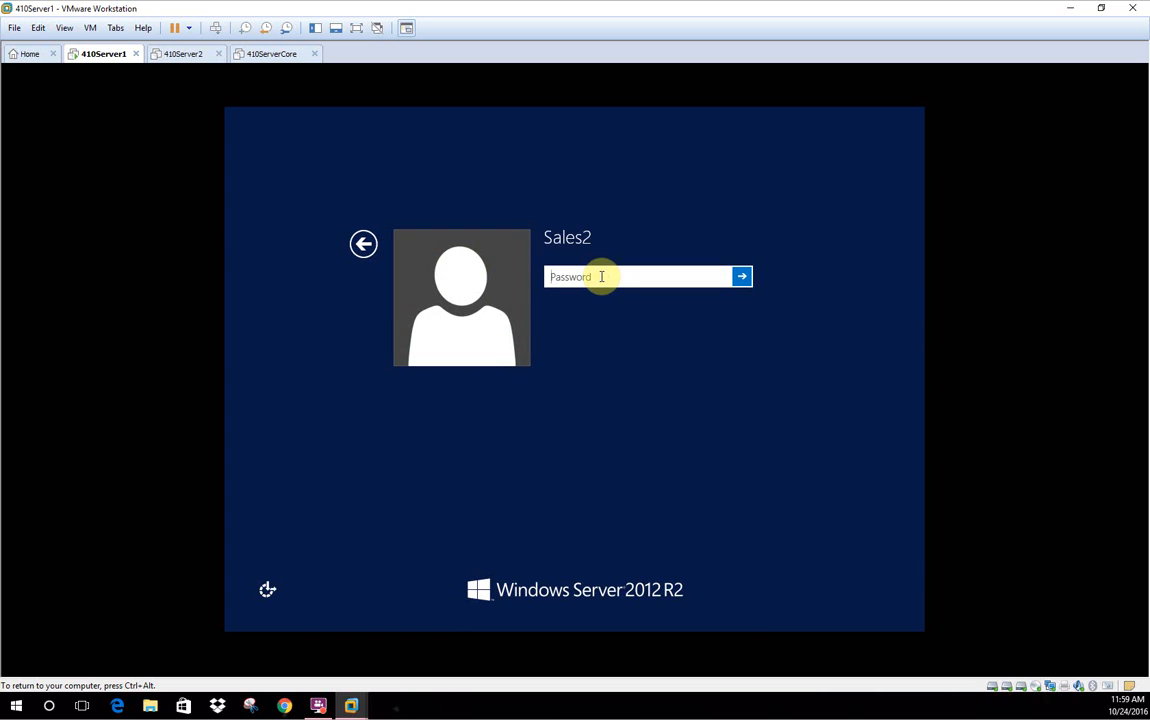
text(Pa$$w0rd)
key(Return)
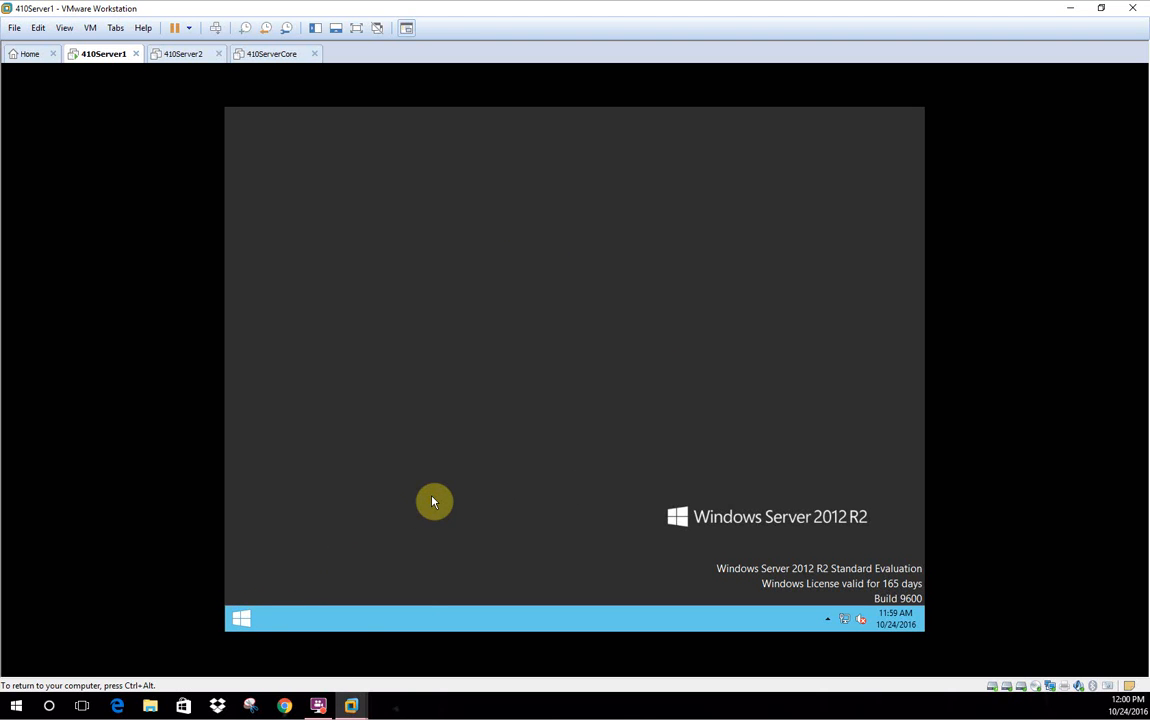
Open the \\410server1\MktgDocs share from the Run prompt, dismissing the VMware Tools log-off prompt
right_click(242, 625)
click(293, 575)
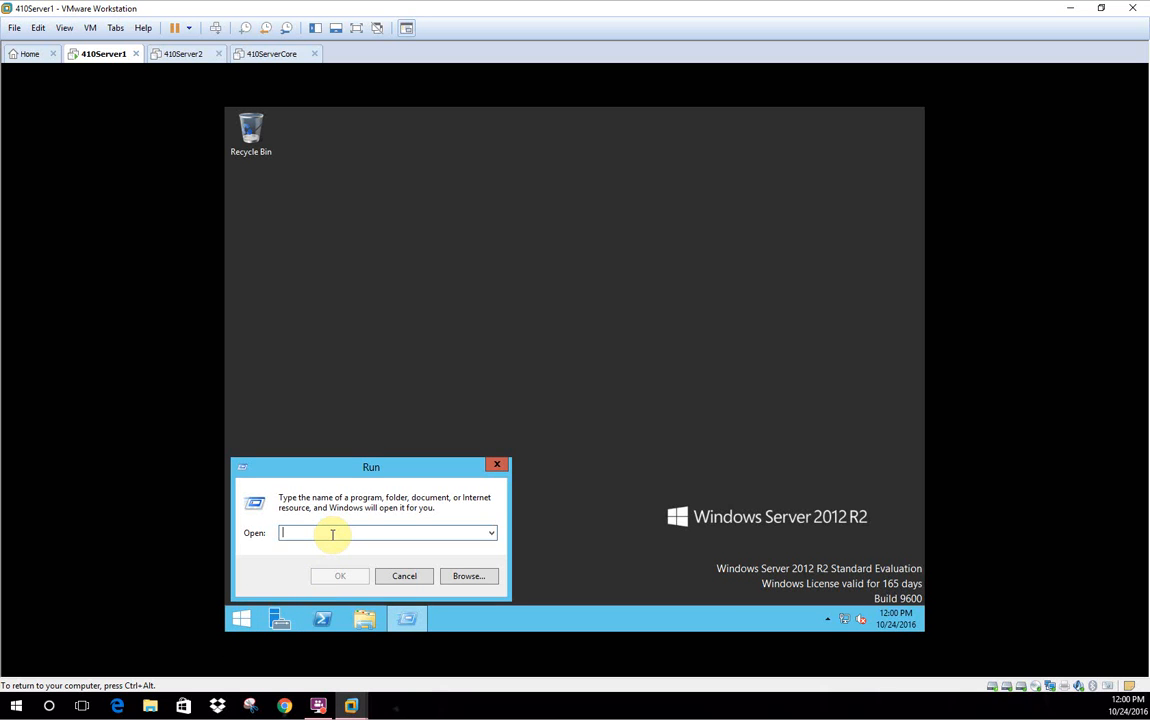
text(\\)
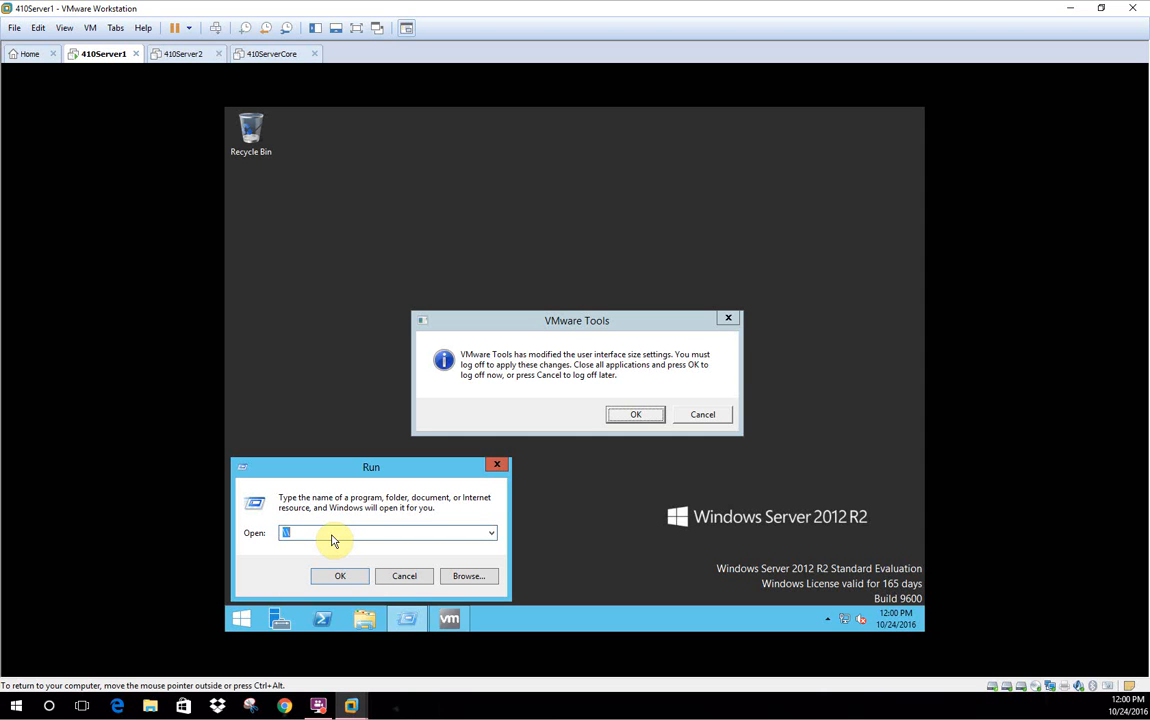
text(410)
click(700, 415)
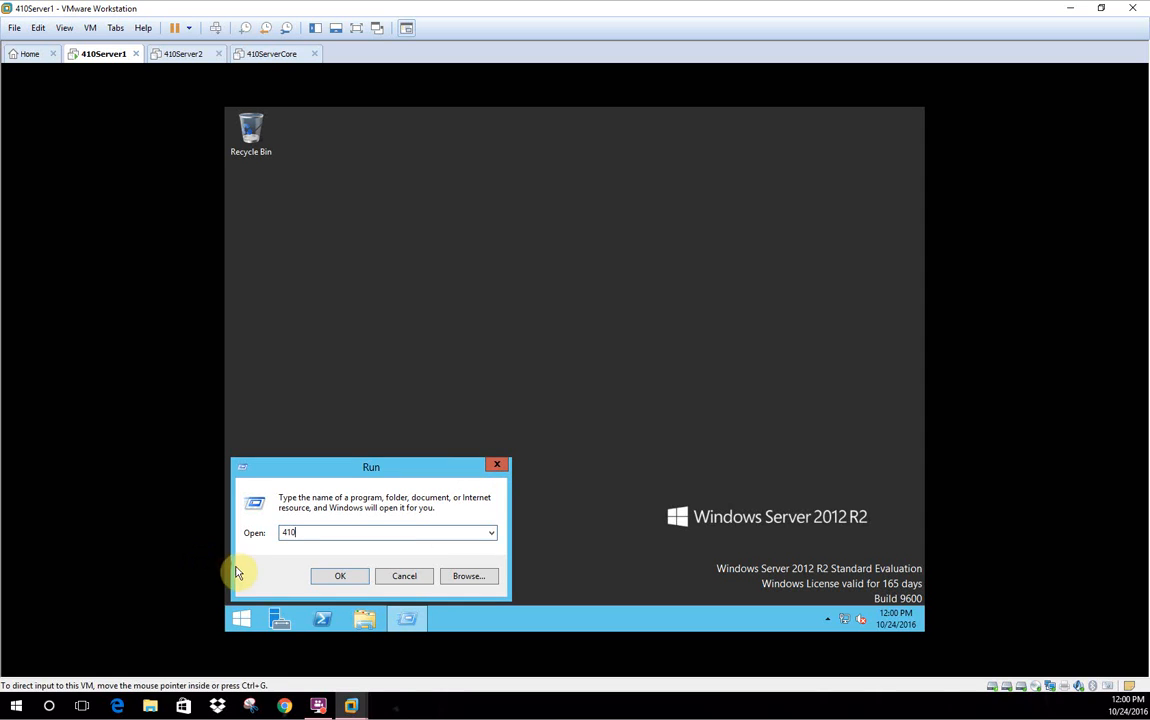
key(BackSpace)
key(BackSpace)
key(BackSpace)
text(\\410)
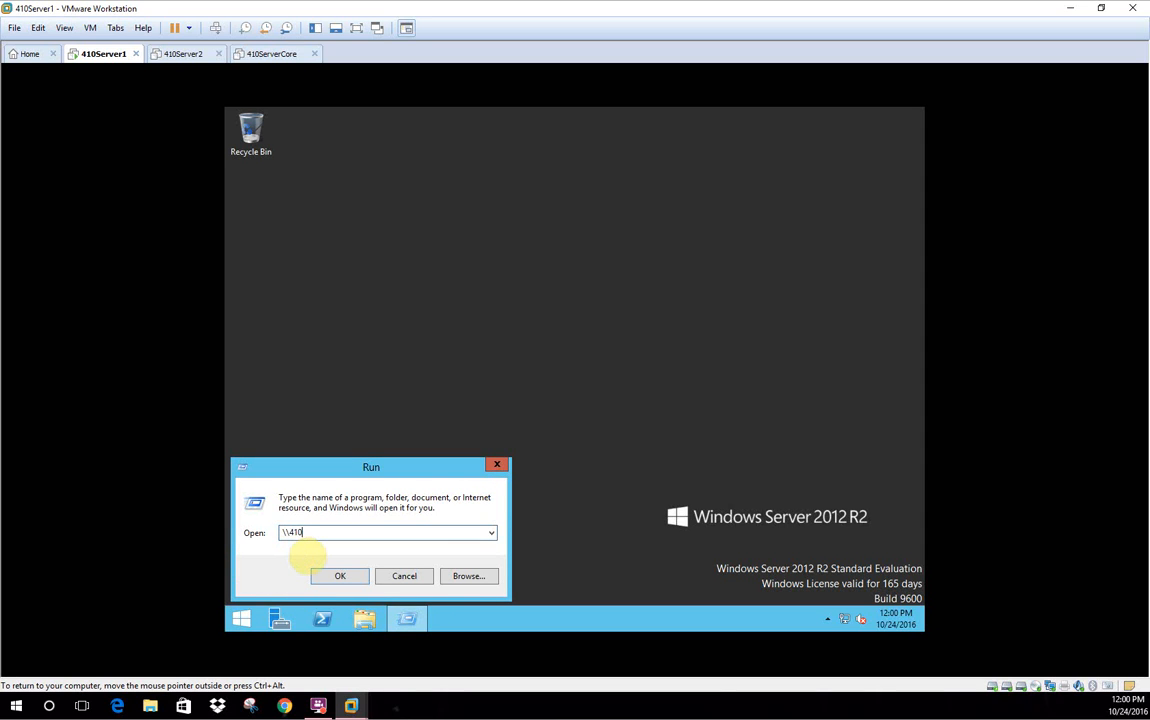
text(server)
text(2)
text(1)
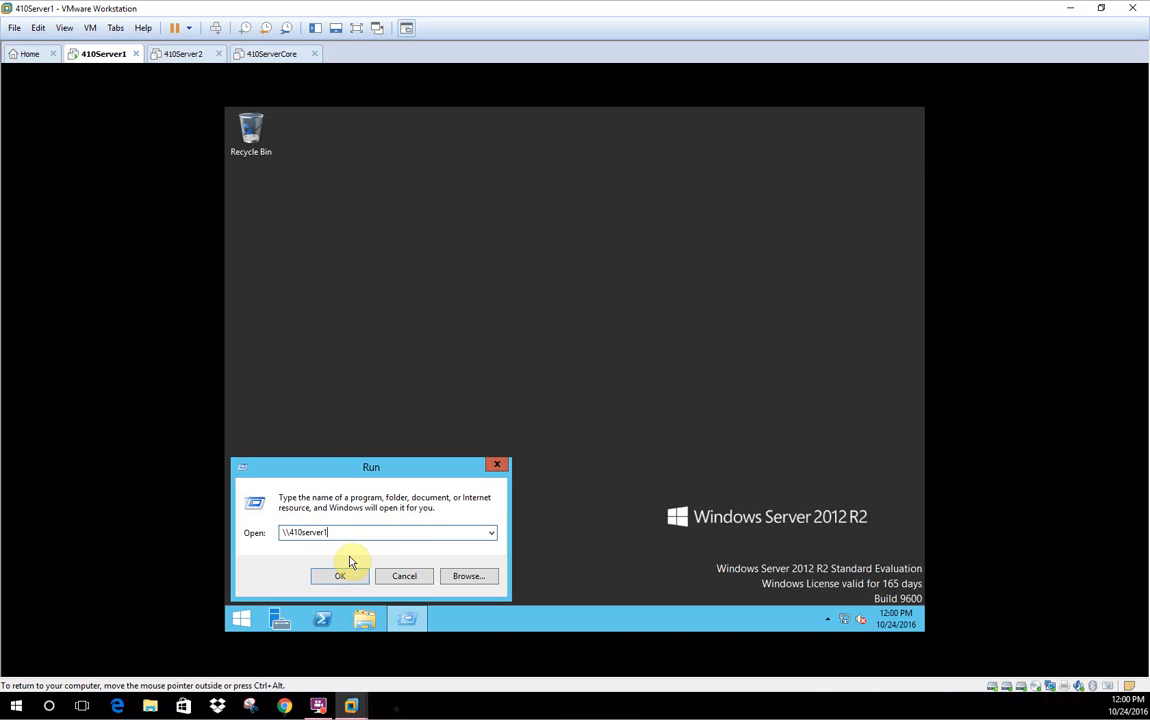
text(\)
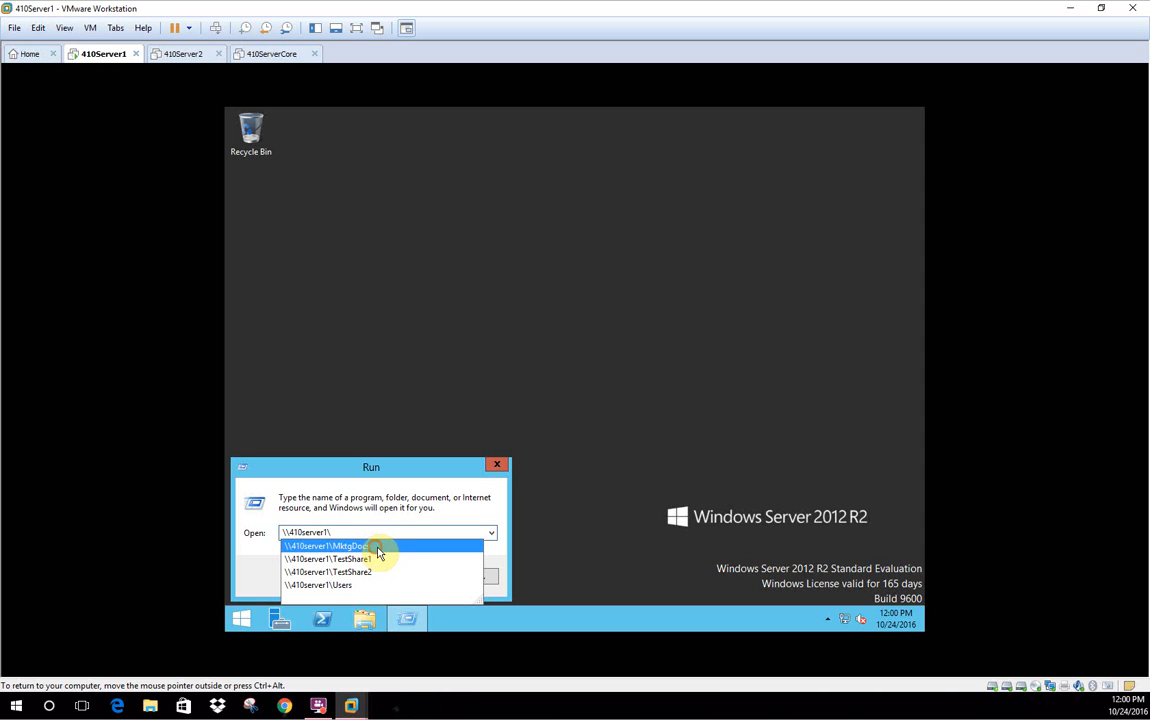
click(376, 546)
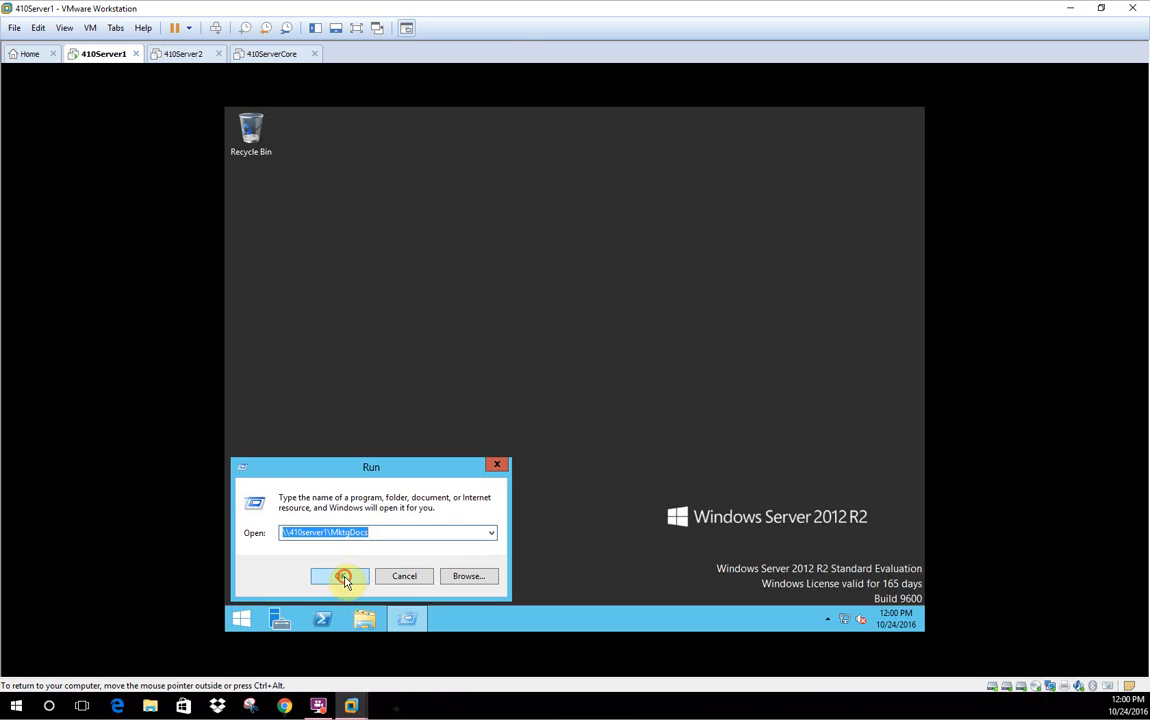
click(344, 579)
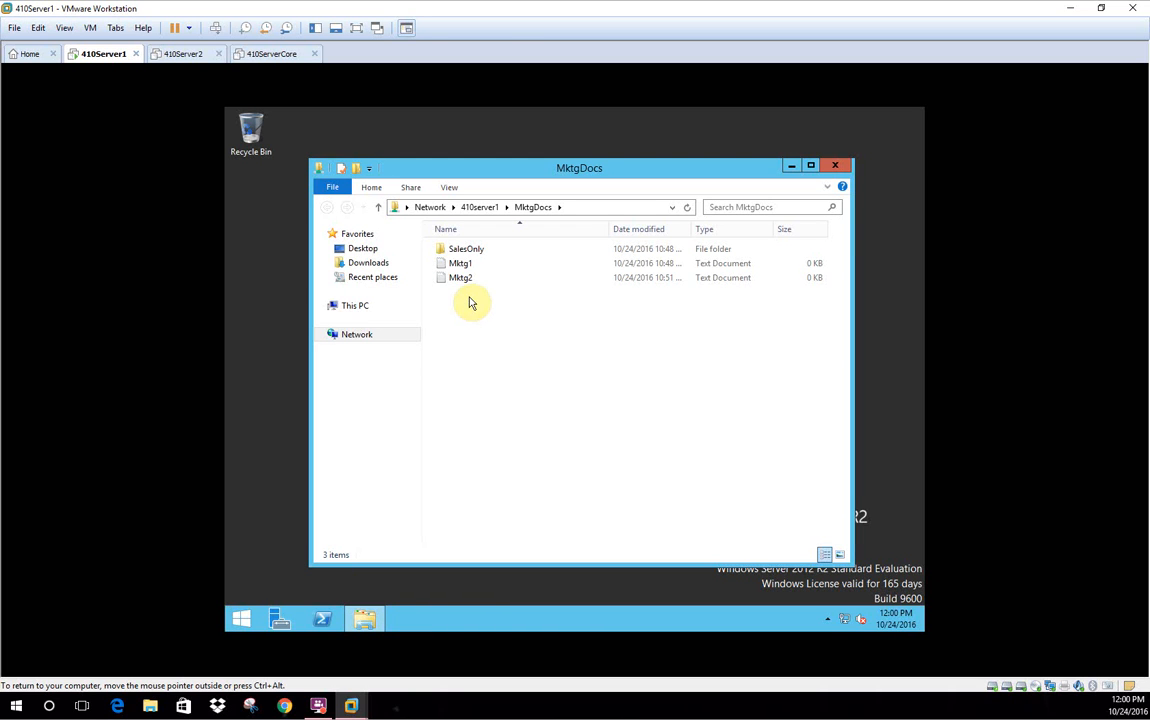
Create a new text document in the share named NewSales1
right_click(509, 327)
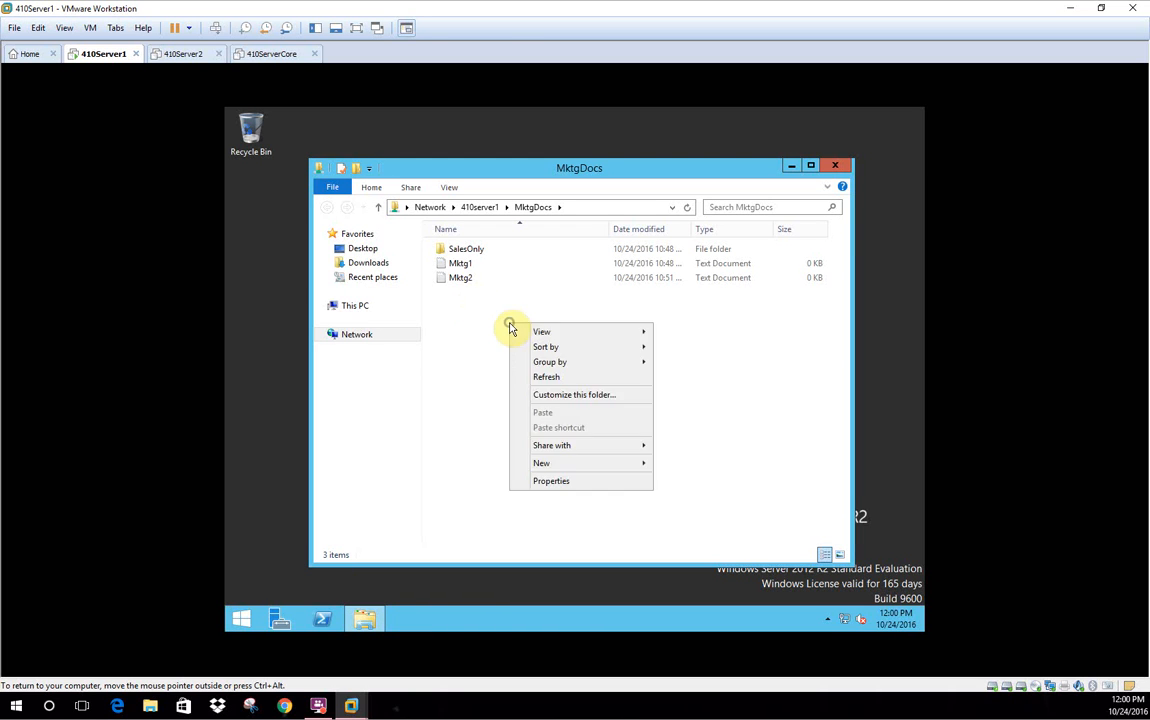
mouse_move(575, 463)
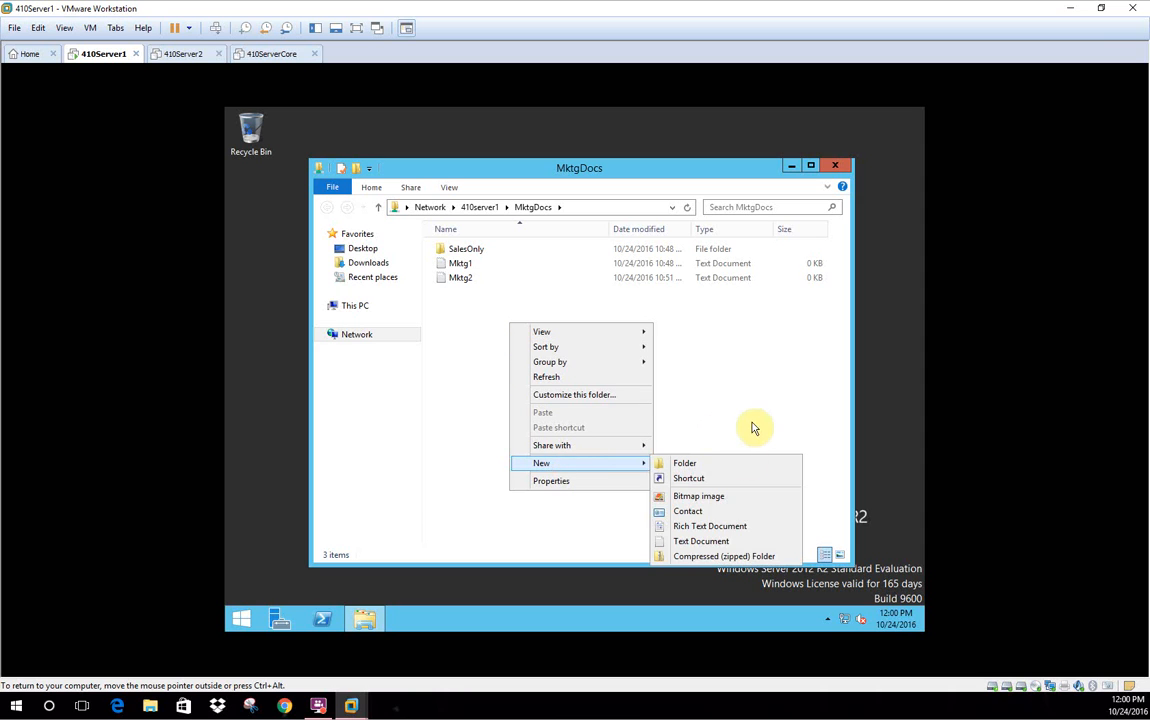
click(735, 543)
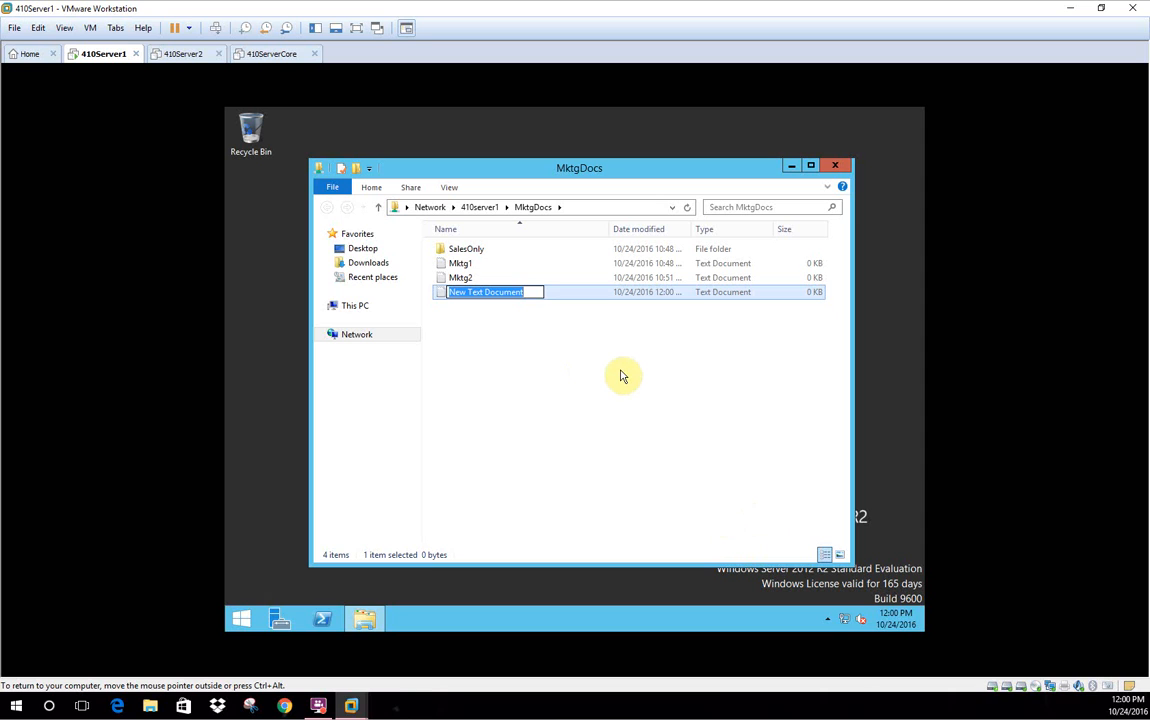
text(Na)
key(BackSpace)
text(ewSales1)
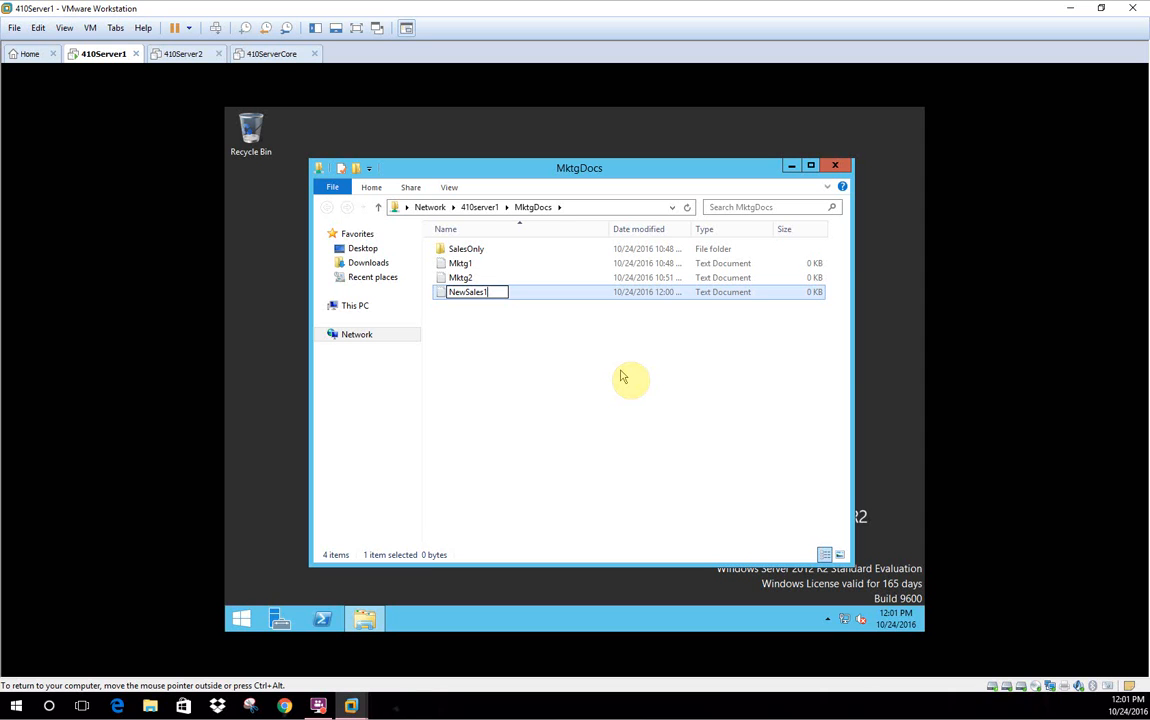
key(Return)
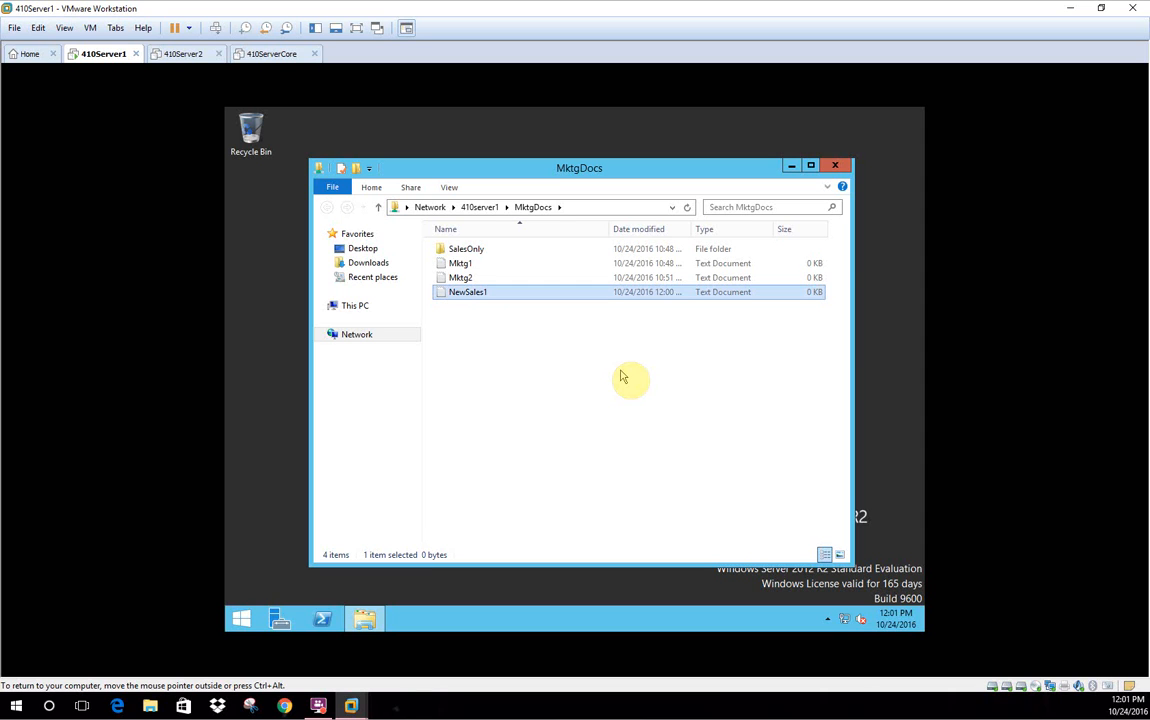
Open NewSales1 in Notepad and close it without changes
click(502, 291)
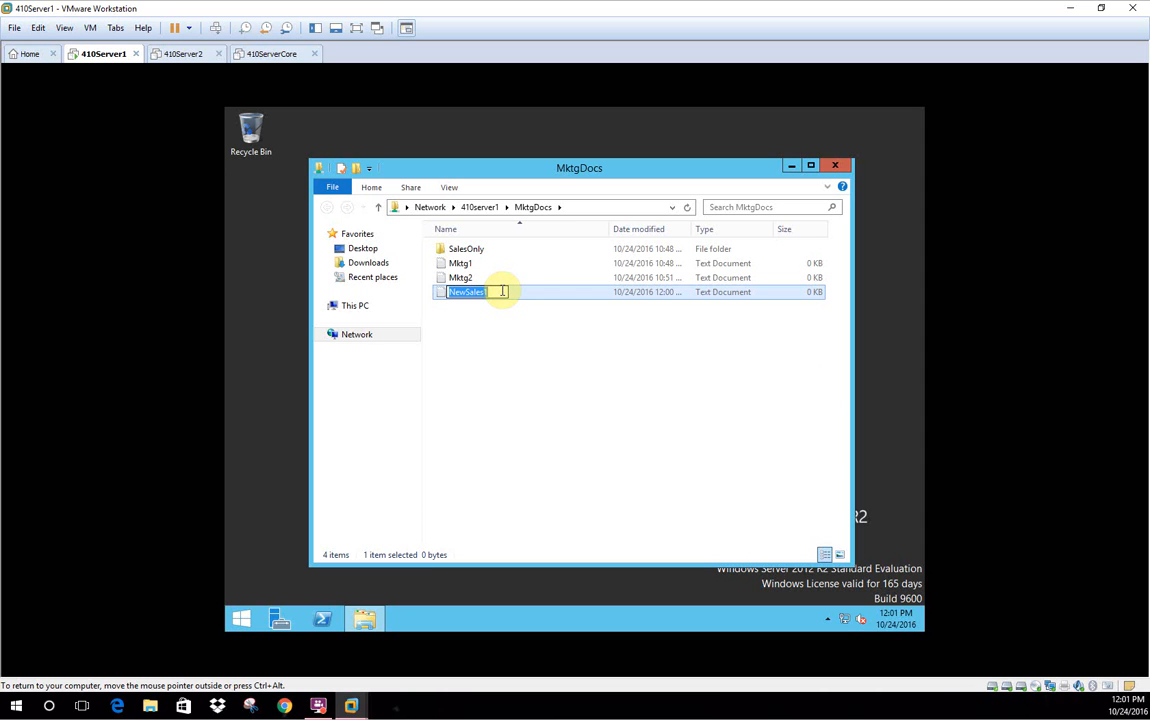
click(531, 308)
double_click(467, 293)
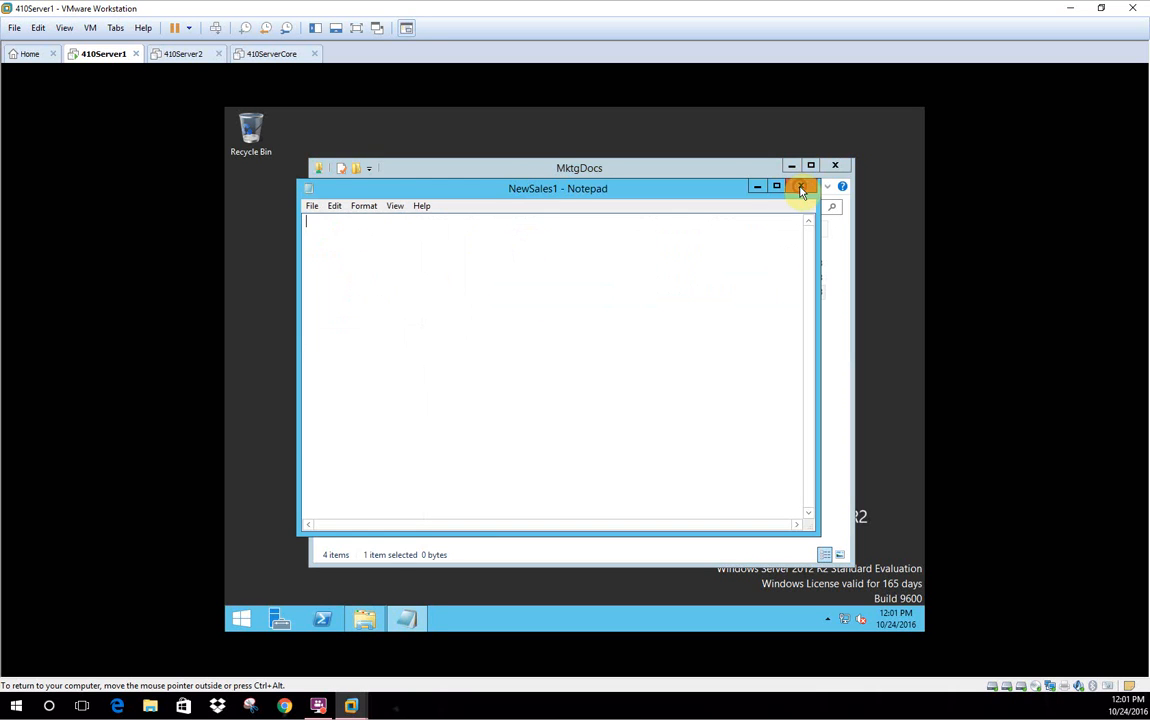
click(800, 190)
right_click(462, 294)
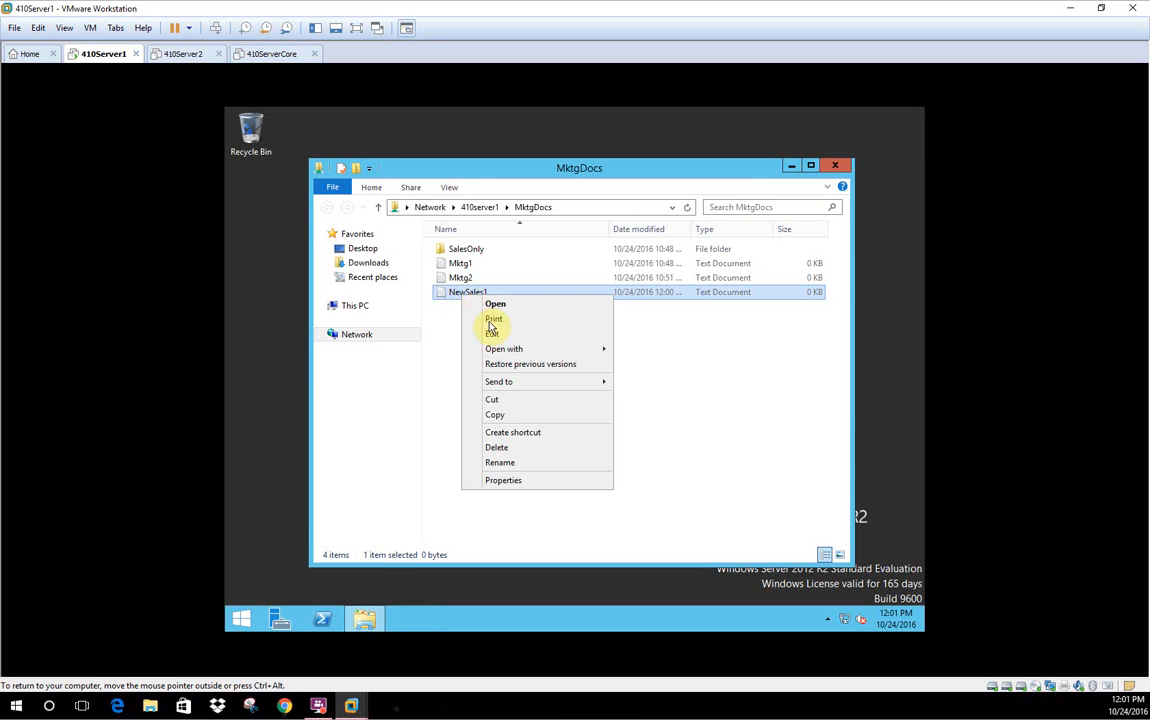
click(522, 480)
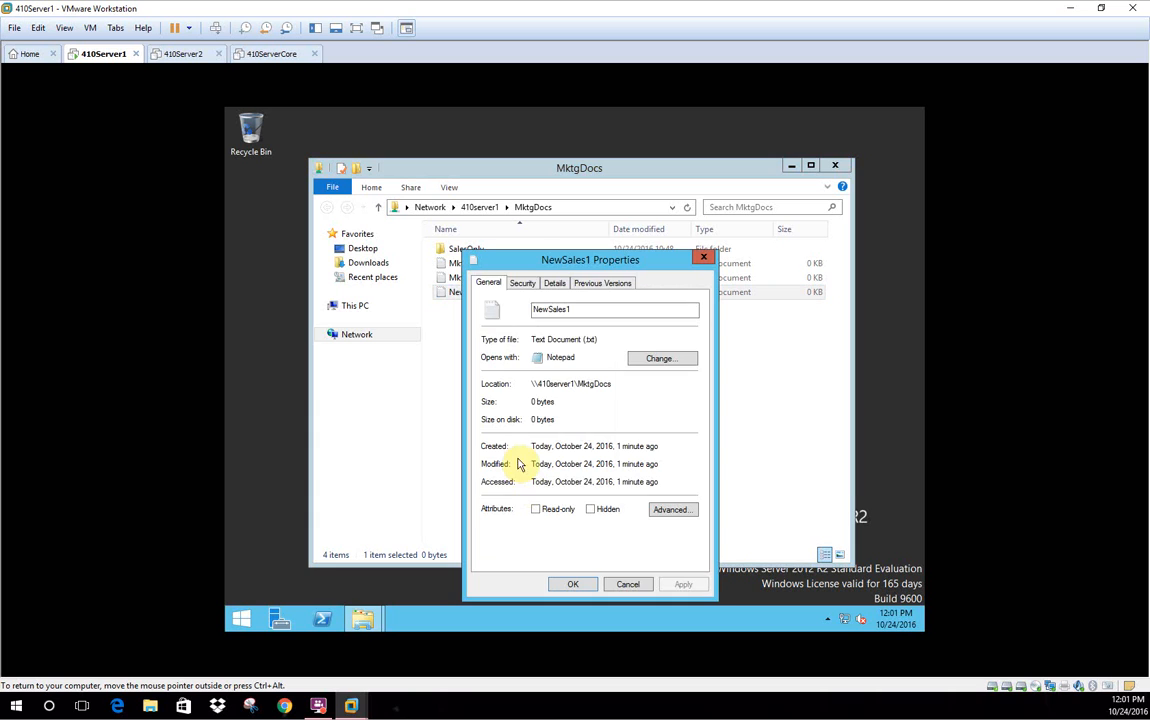
click(527, 284)
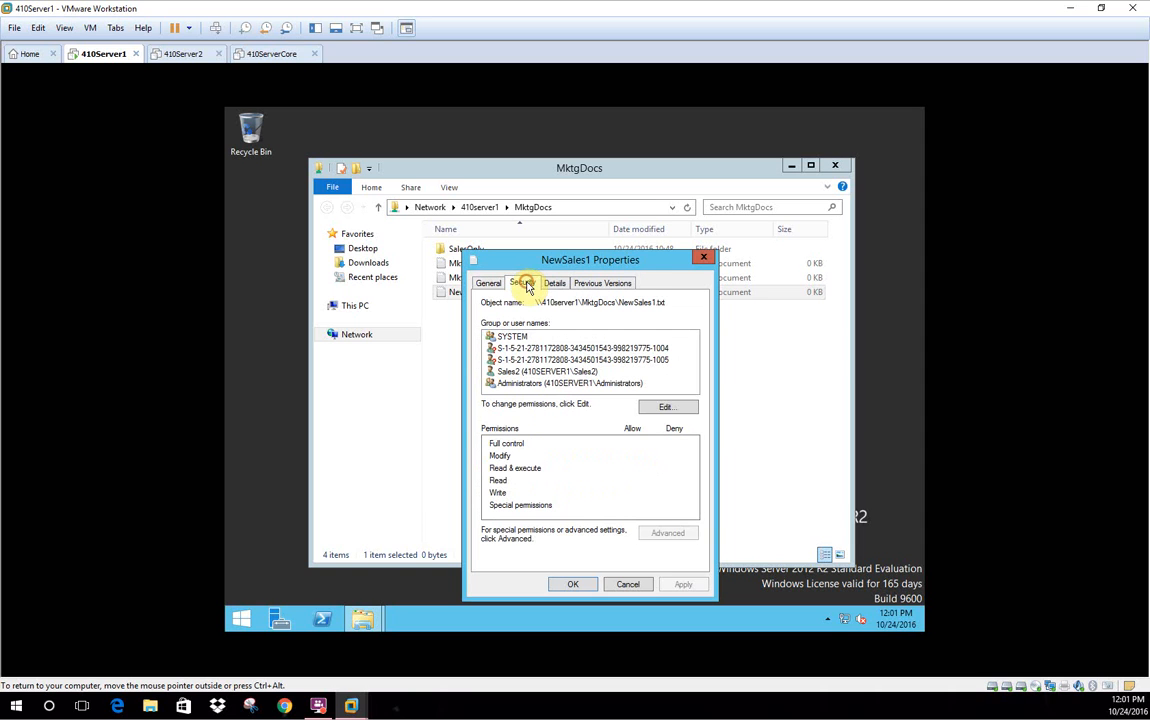
click(518, 372)
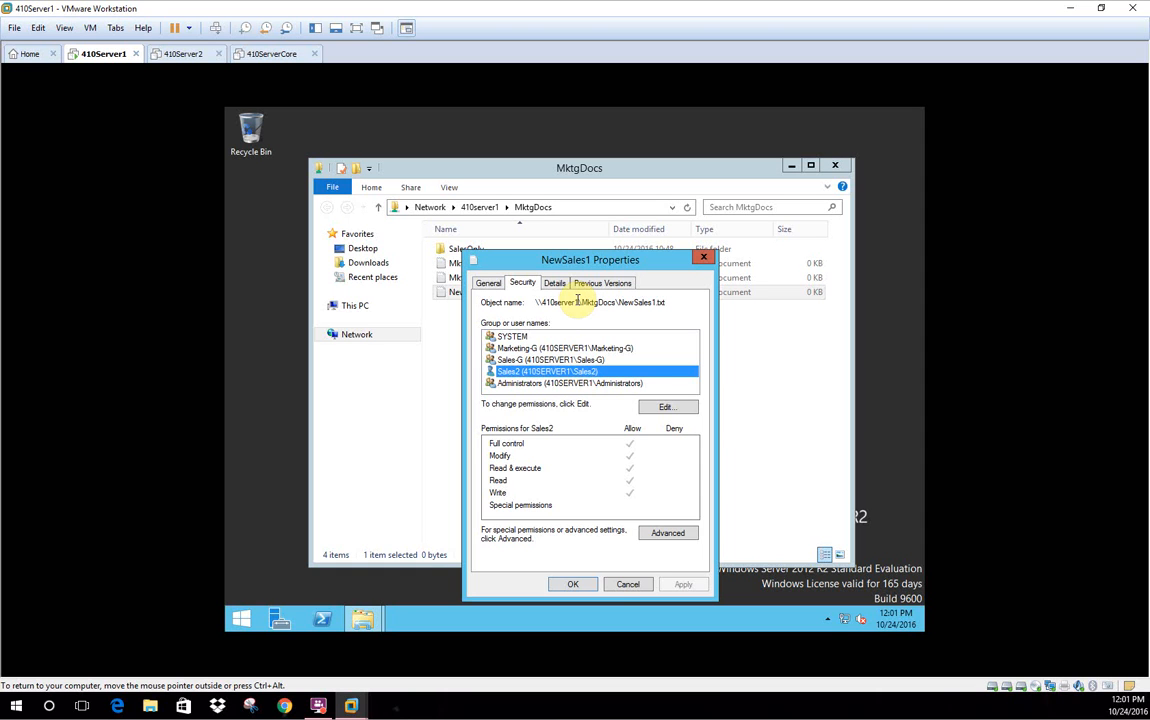
click(580, 585)
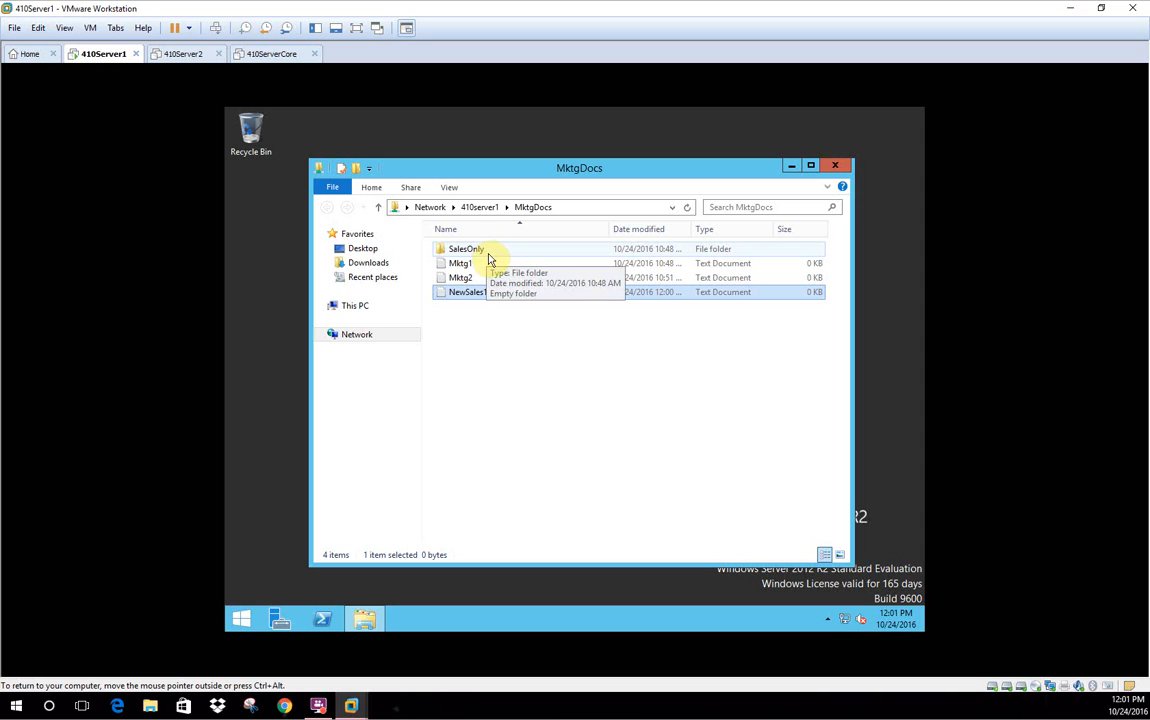
click(489, 252)
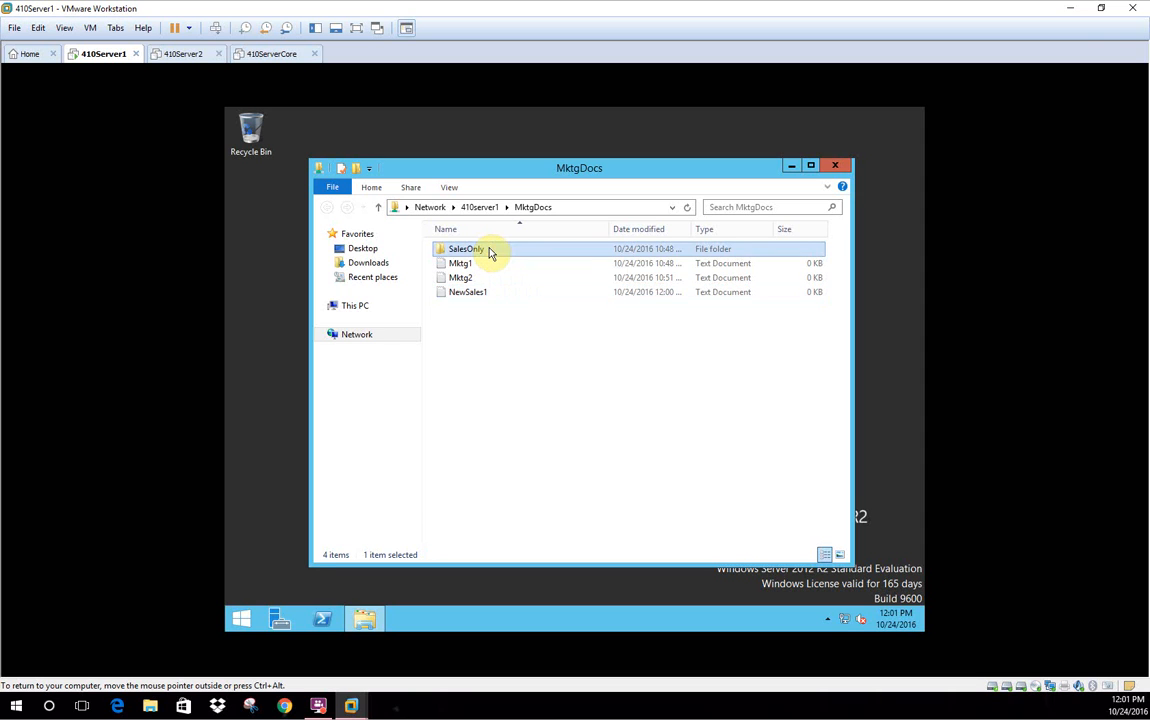
double_click(489, 252)
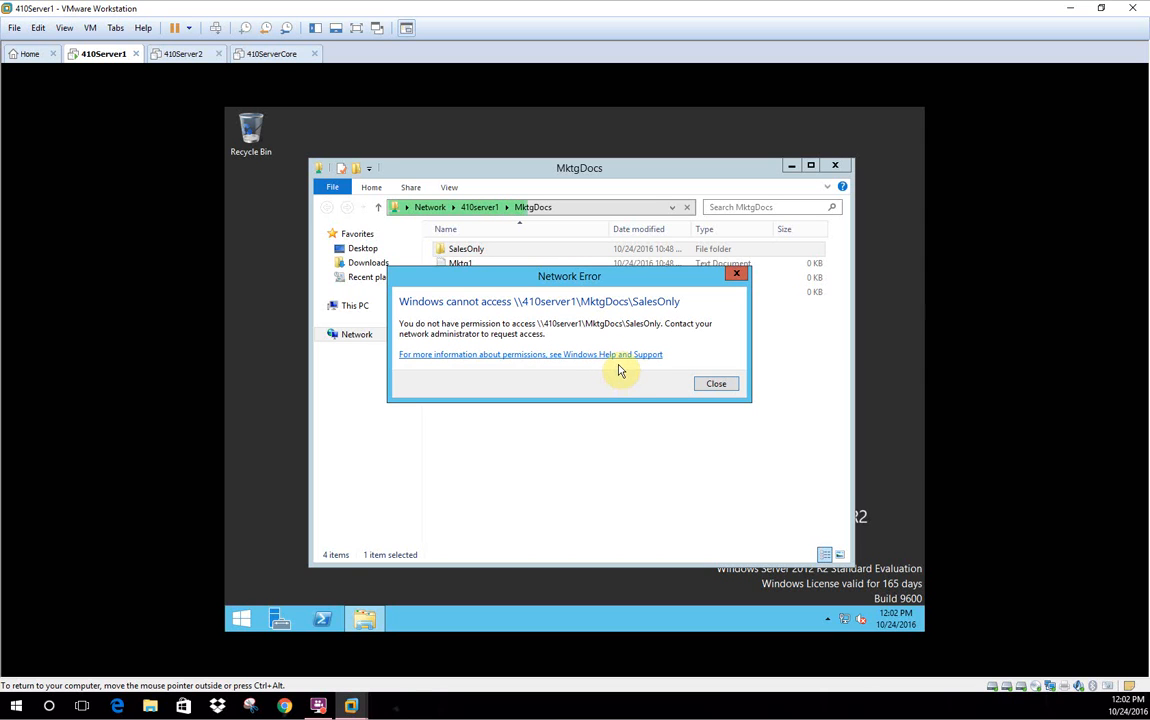
click(721, 389)
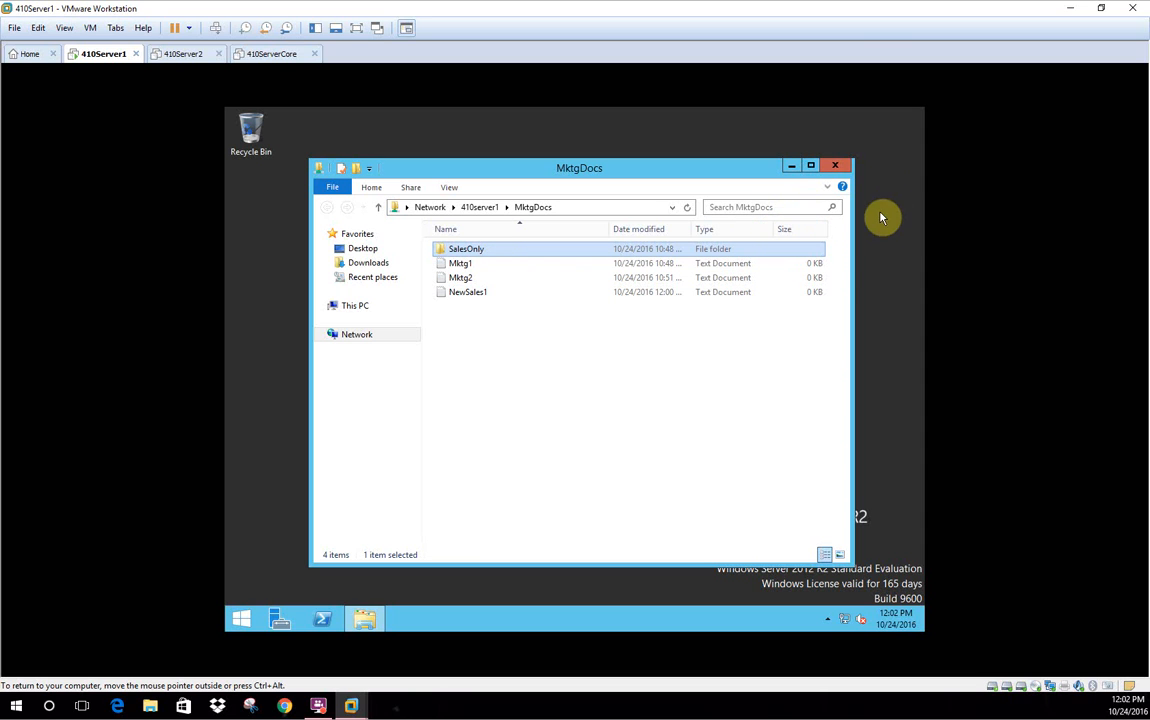
click(838, 165)
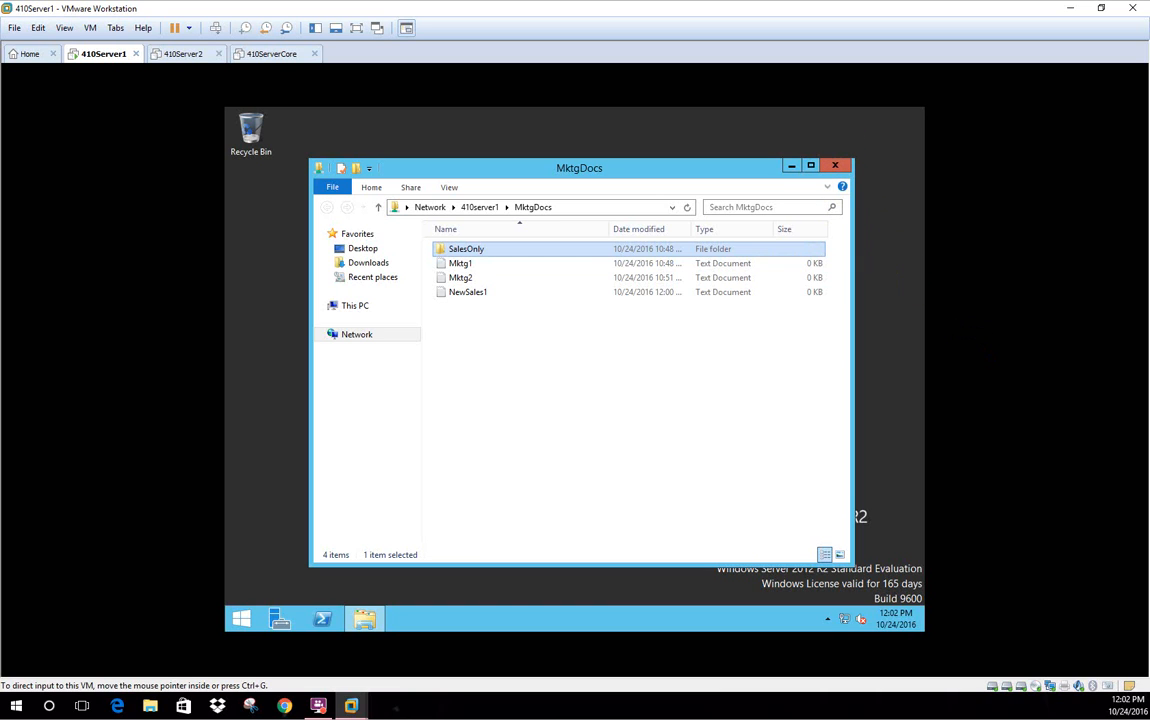